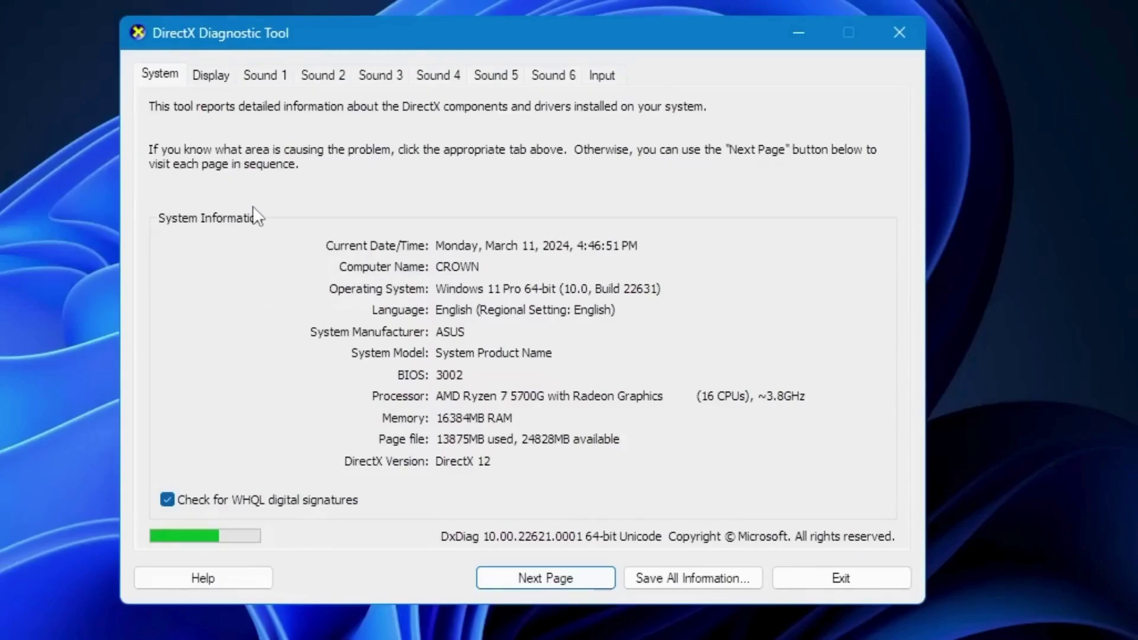
Review the display device details and the second sound device's page in the DirectX diagnostics
click(223, 76)
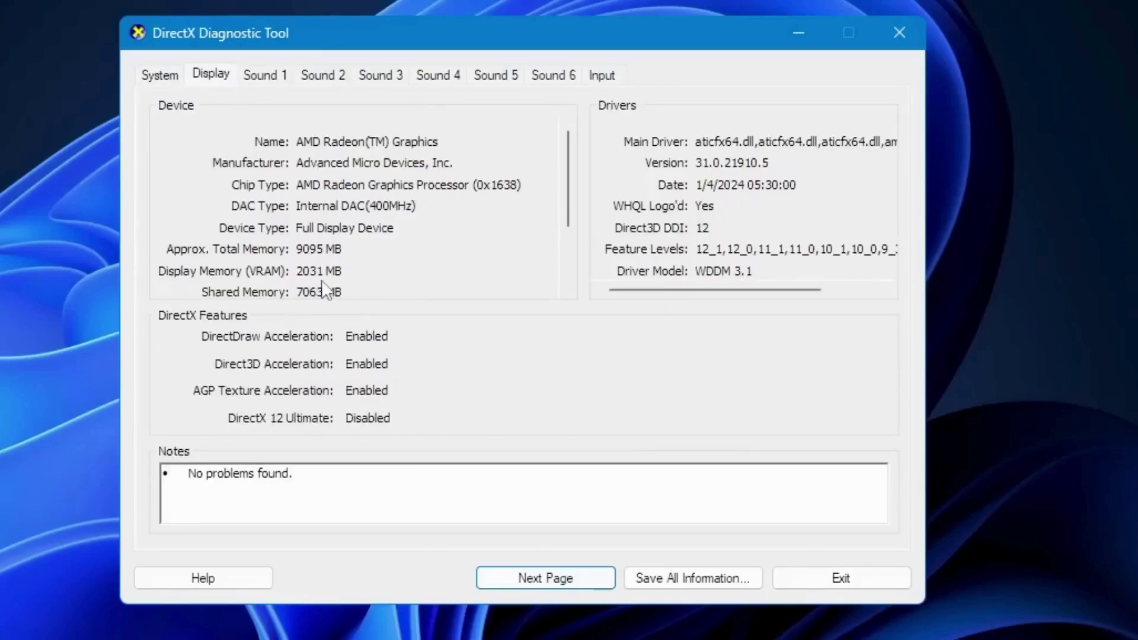
click(312, 76)
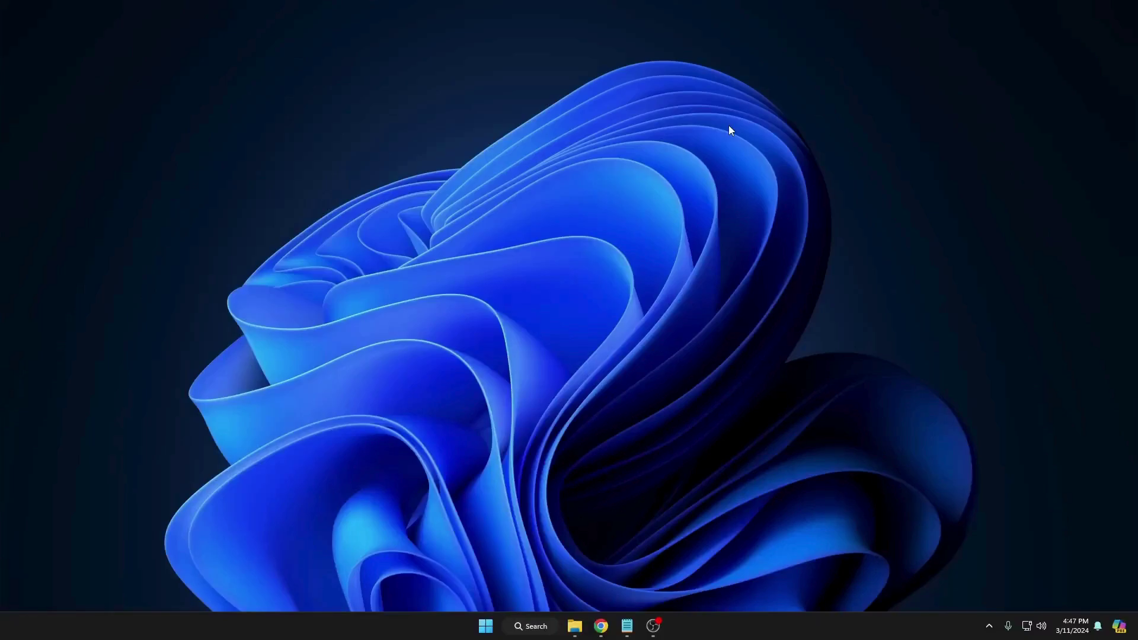
Launch Disk Management by running diskmgmt.msc
key(super+r)
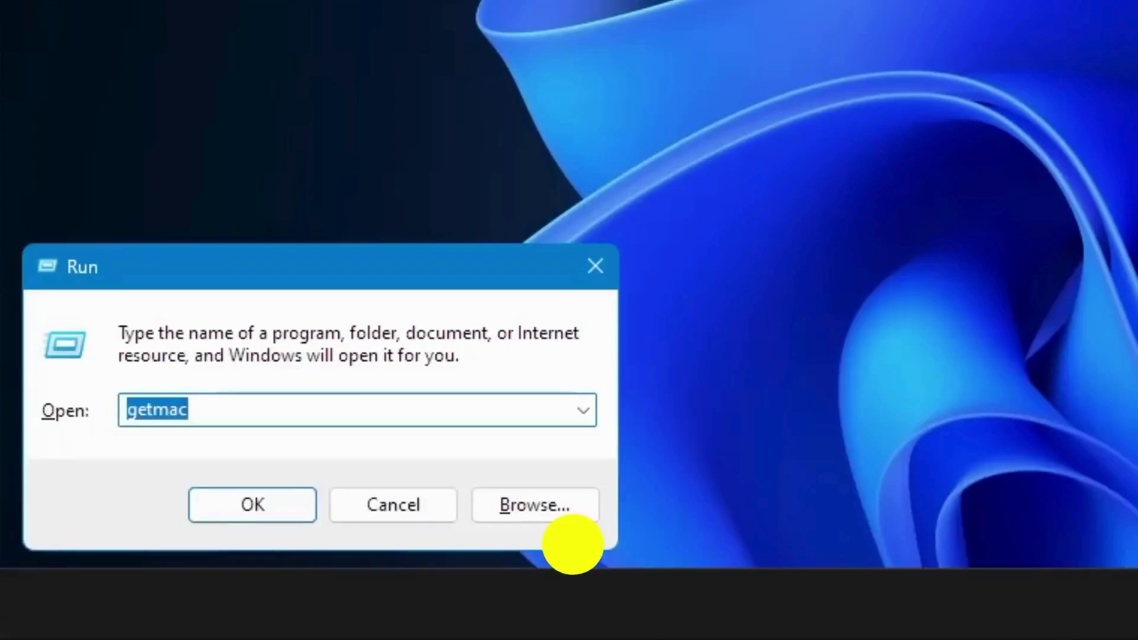
text(diskmgmt.msc)
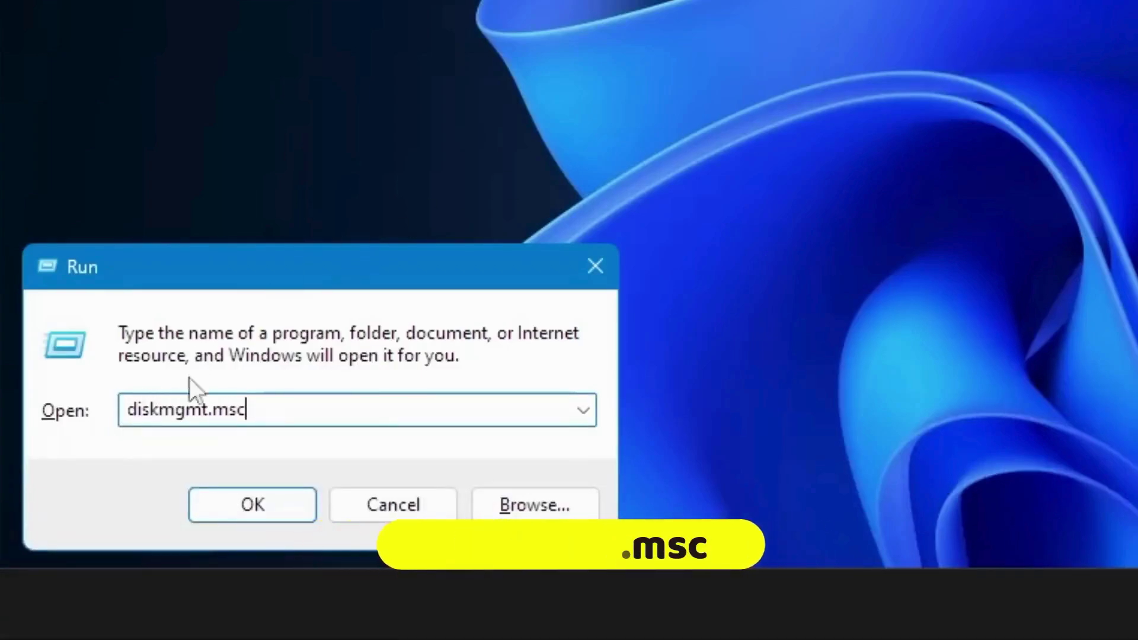
click(247, 503)
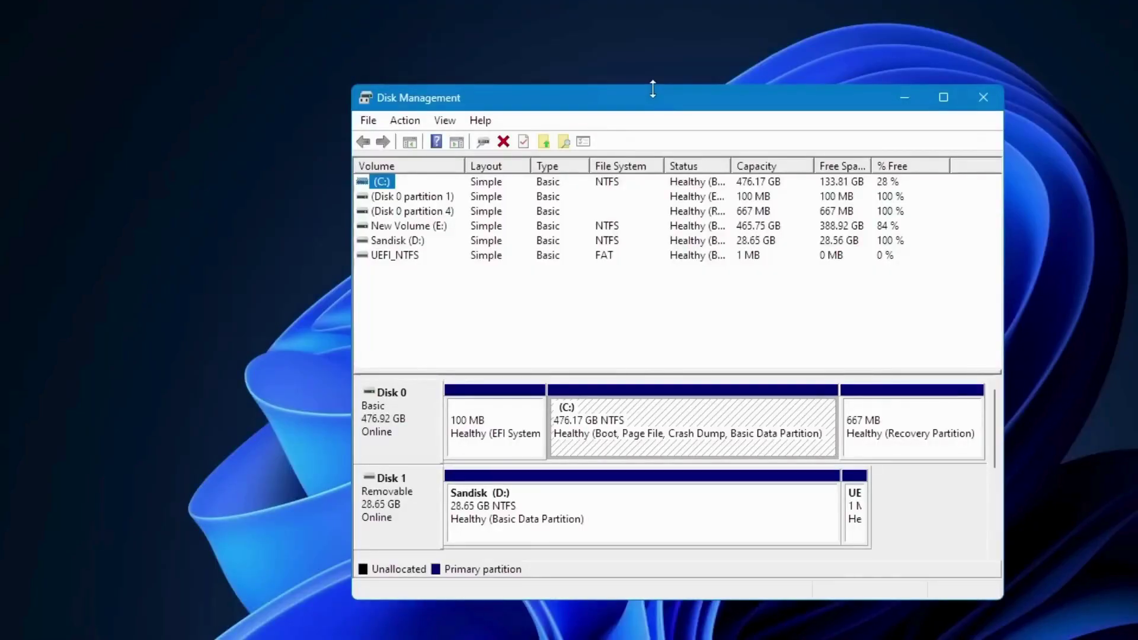
Examine Disk 0 partition 4 and the C: volume, including the operations available for C:
click(445, 211)
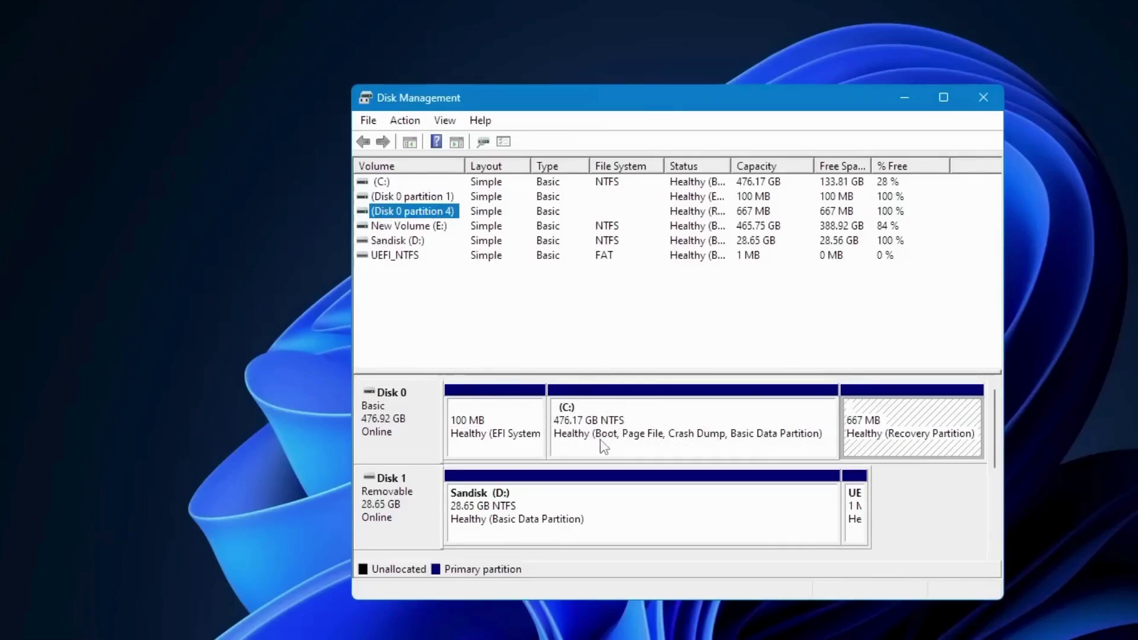
click(641, 418)
right_click(642, 417)
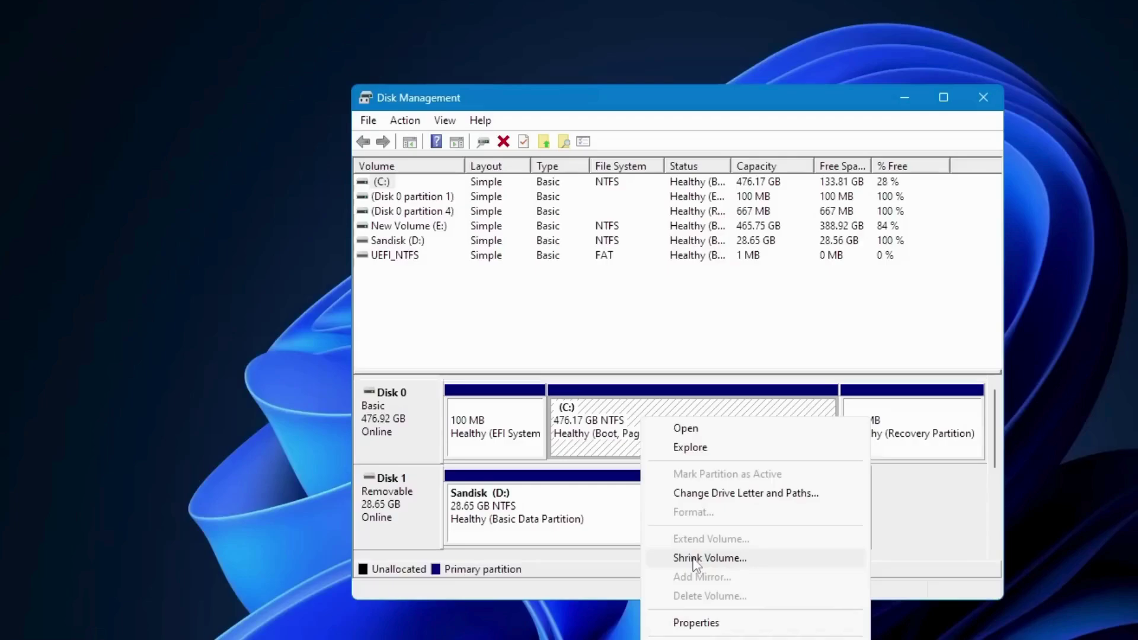
click(573, 497)
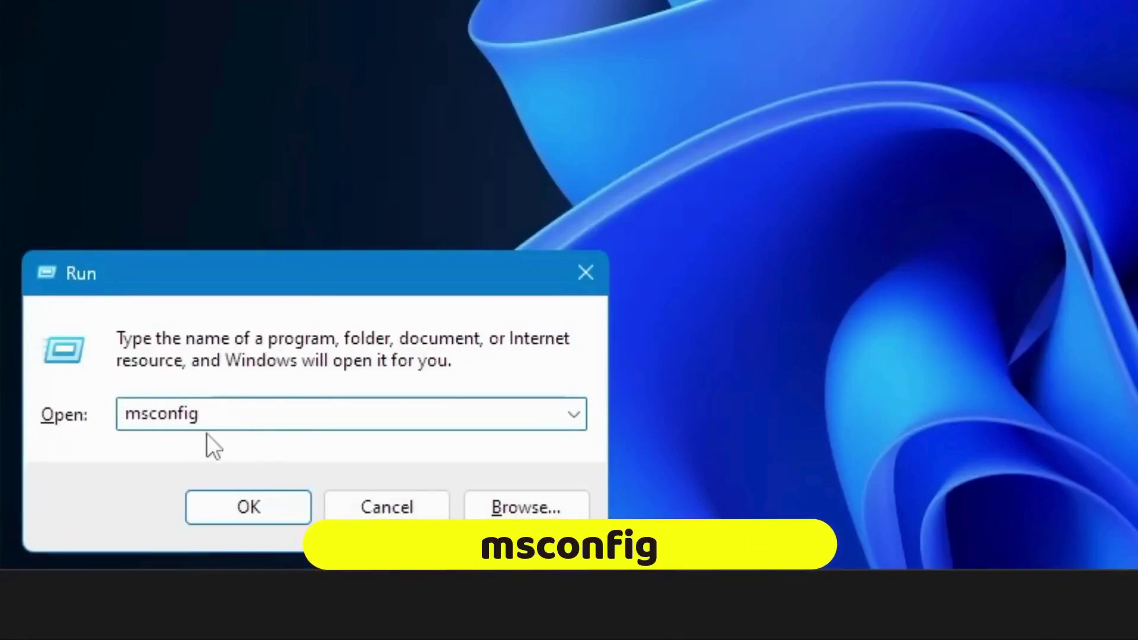
Run msconfig and review the Boot, Services, Startup and Tools pages of System Configuration
click(247, 508)
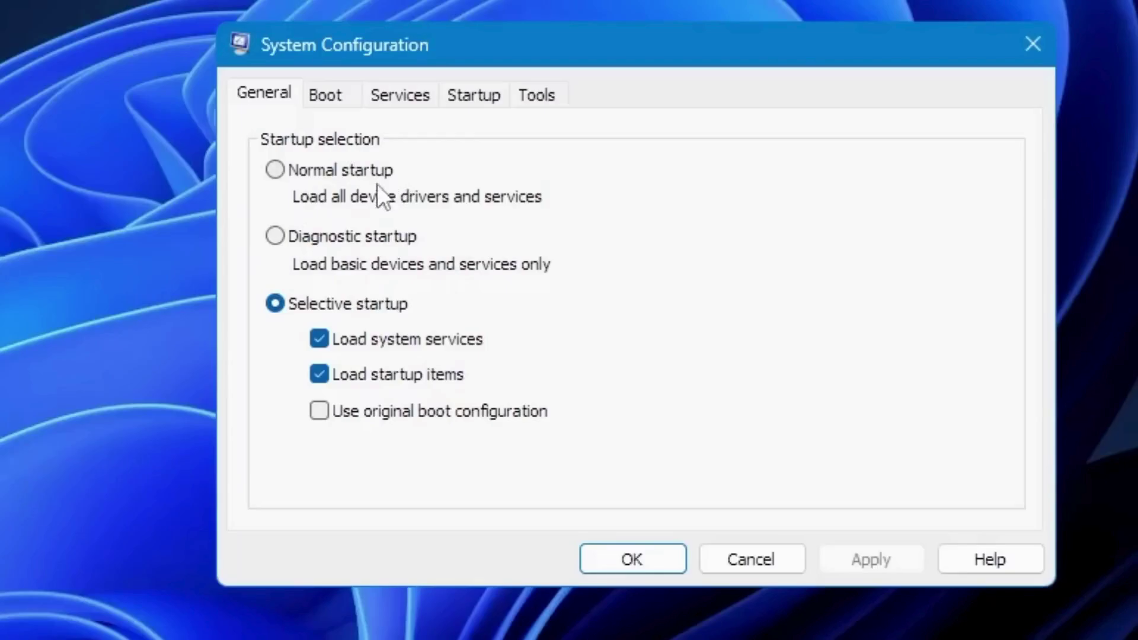
click(332, 93)
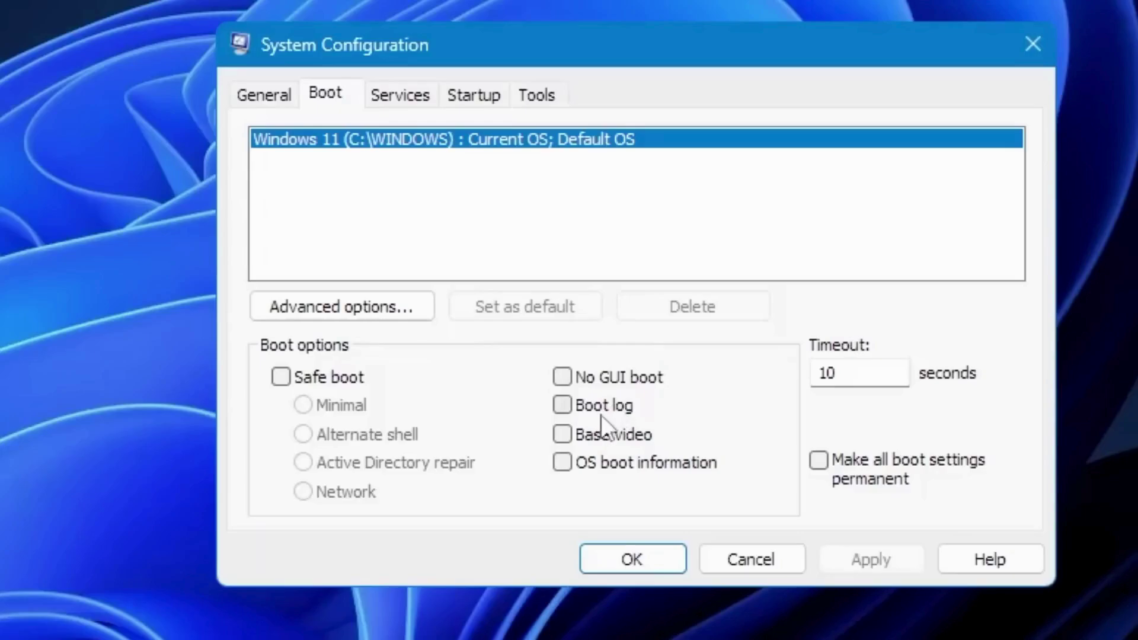
click(401, 98)
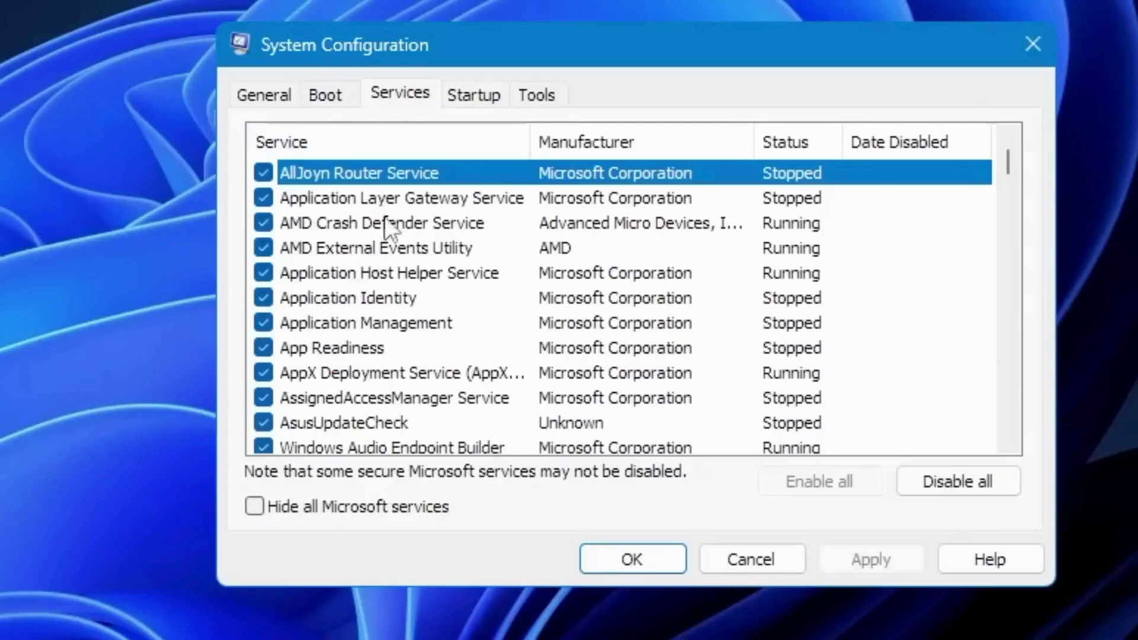
click(477, 95)
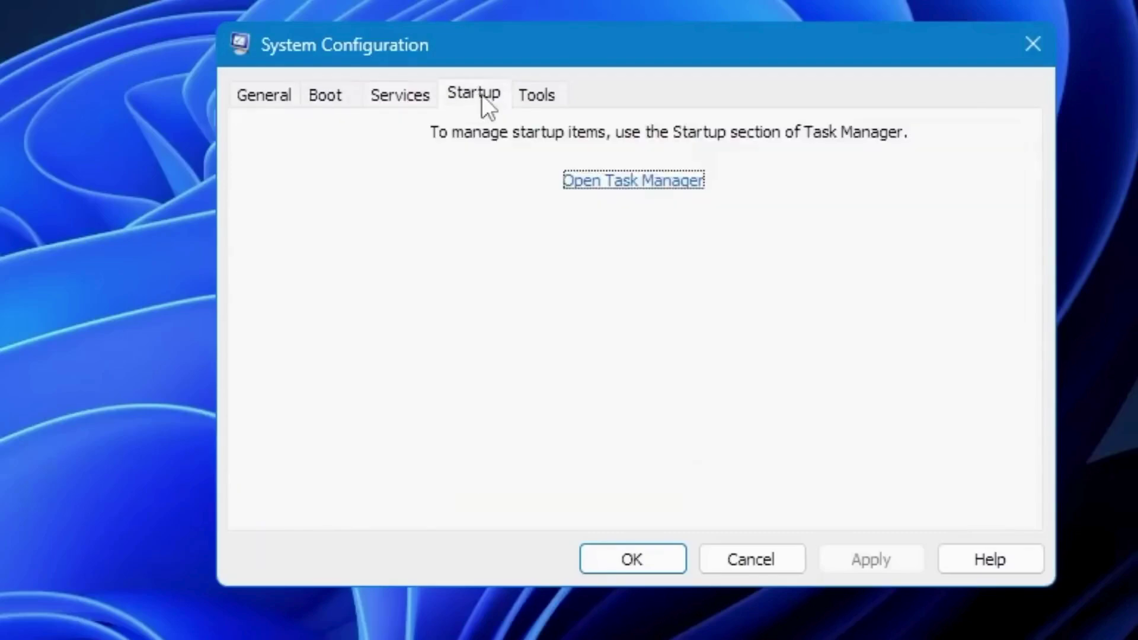
click(537, 90)
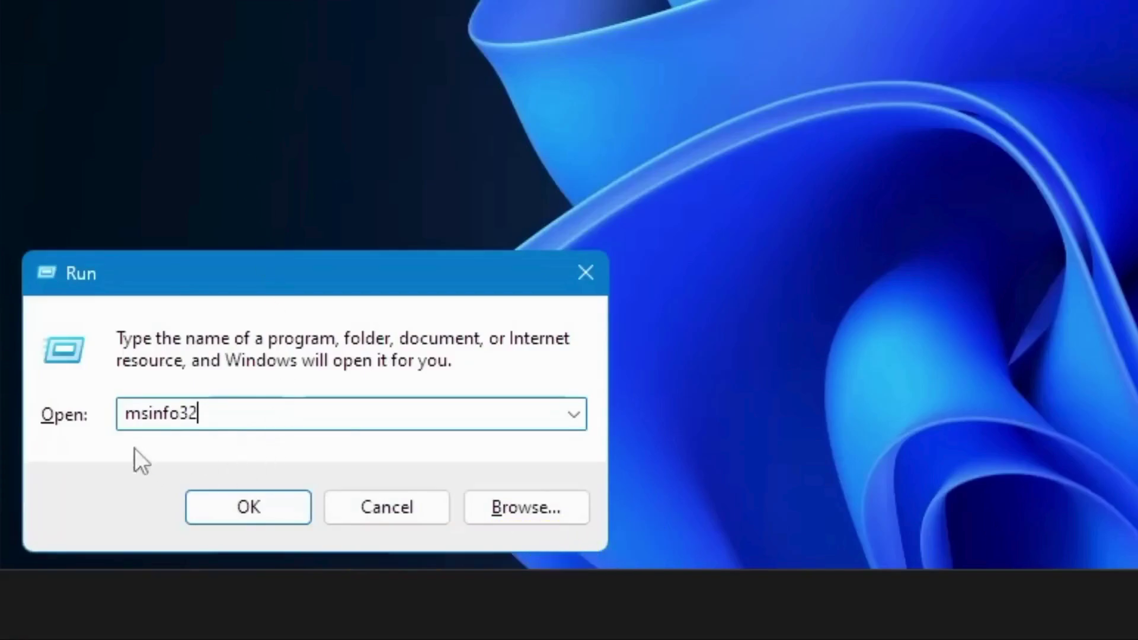
Launch System Information by running msinfo32 and reposition its window
drag(143, 426, 179, 424)
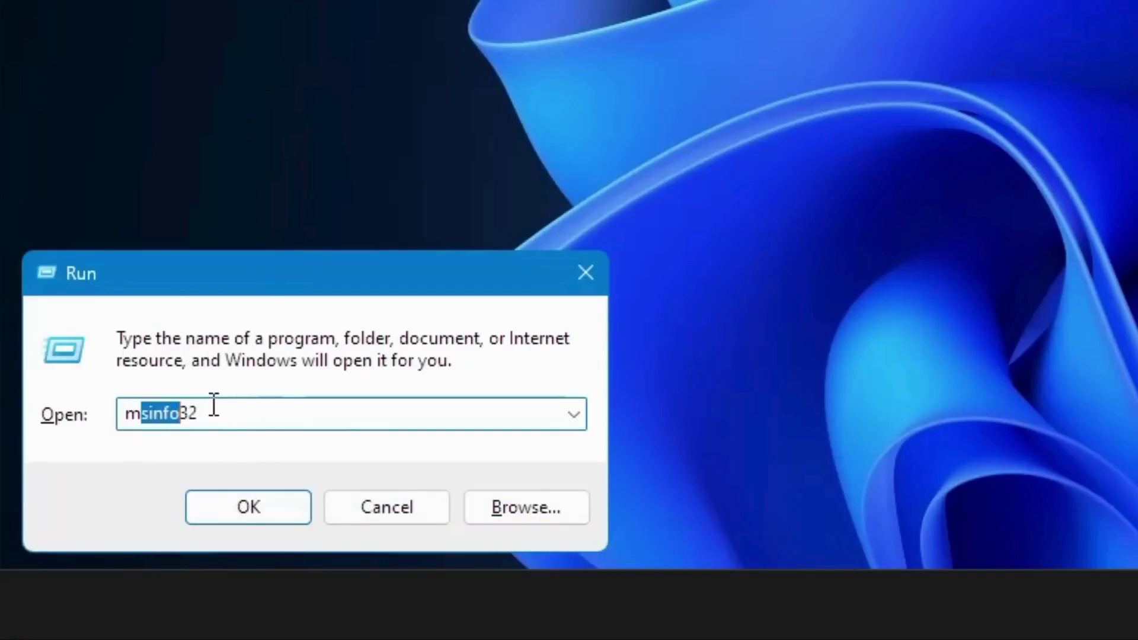
click(240, 509)
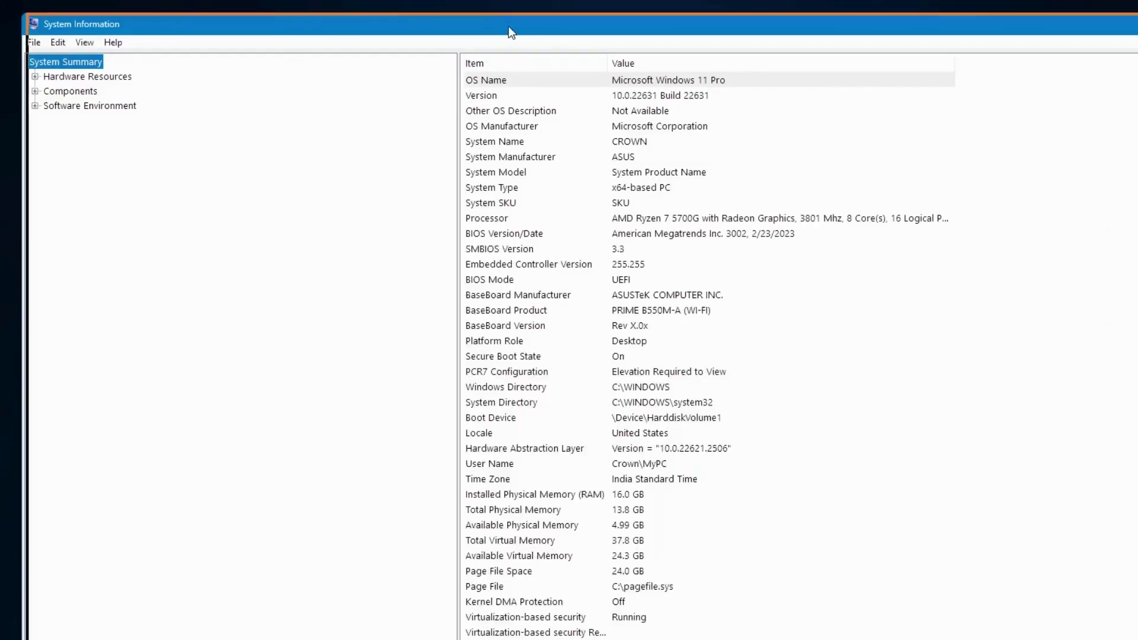
drag(508, 31, 586, 59)
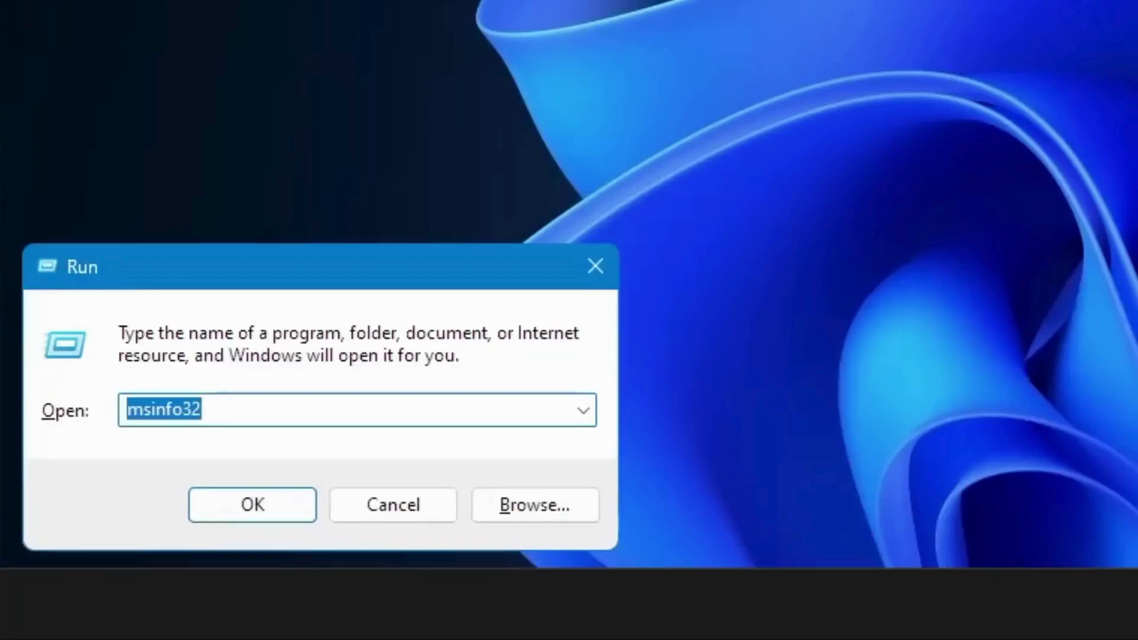
Launch Power Options by running powercfg.cpl
text(powerc)
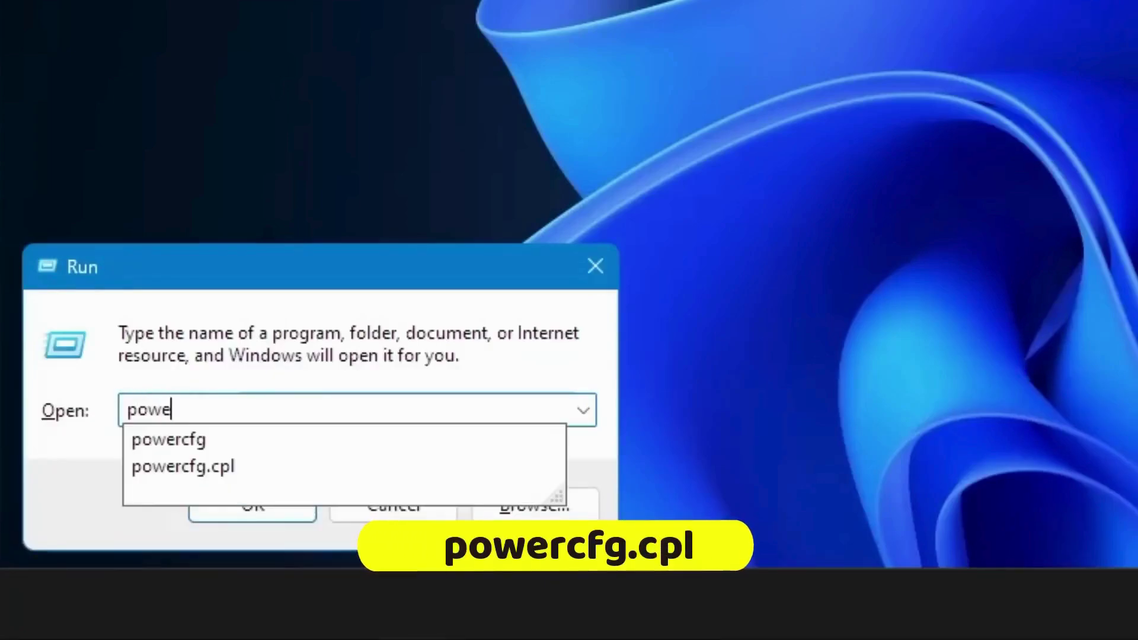
key(Down)
key(Down)
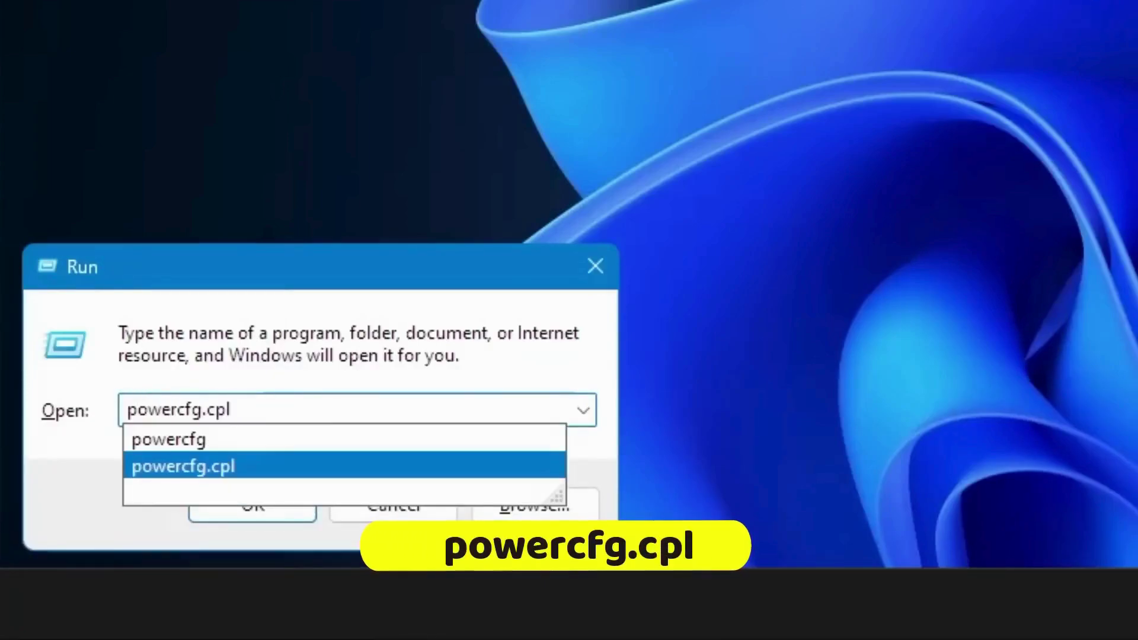
click(316, 256)
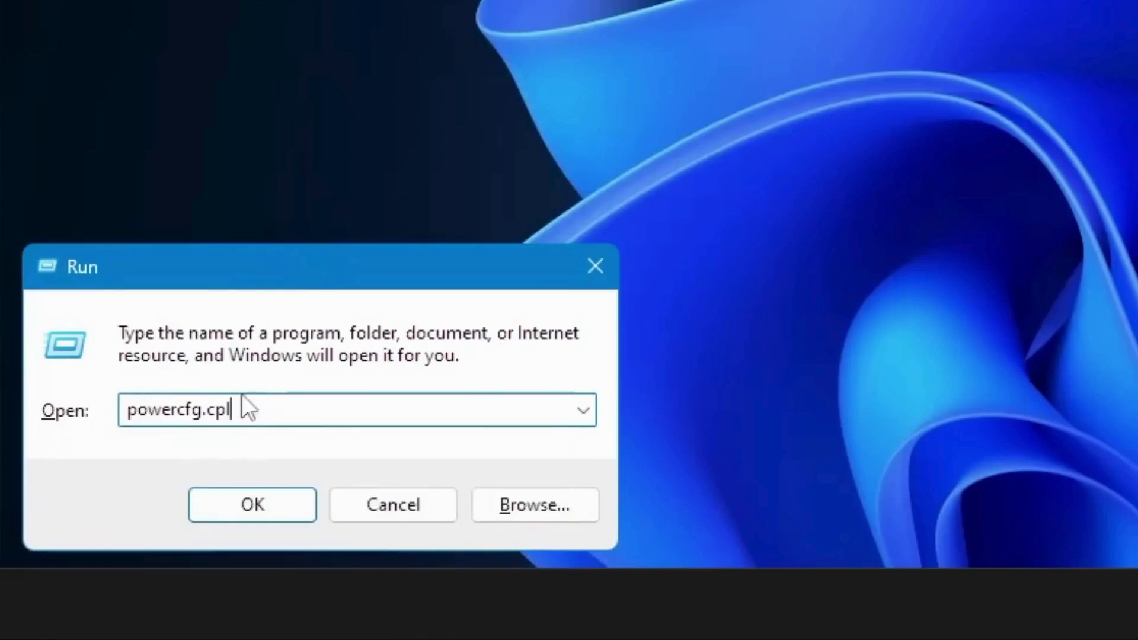
click(267, 506)
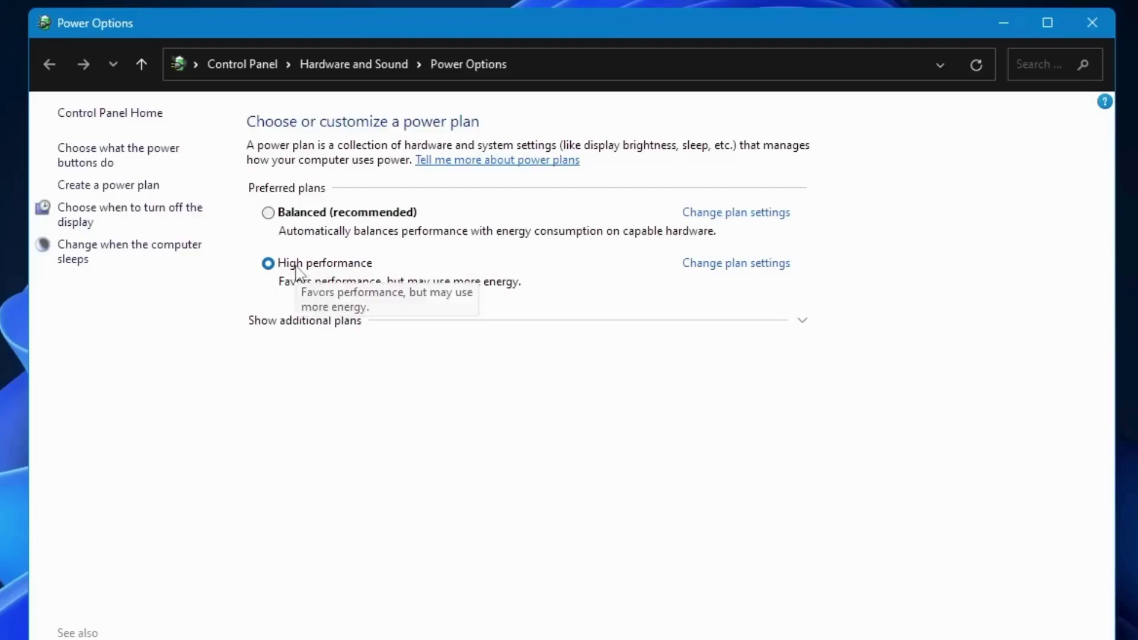
Activate the Power saver plan from the additional plans and open the settings for what the power buttons do
click(341, 322)
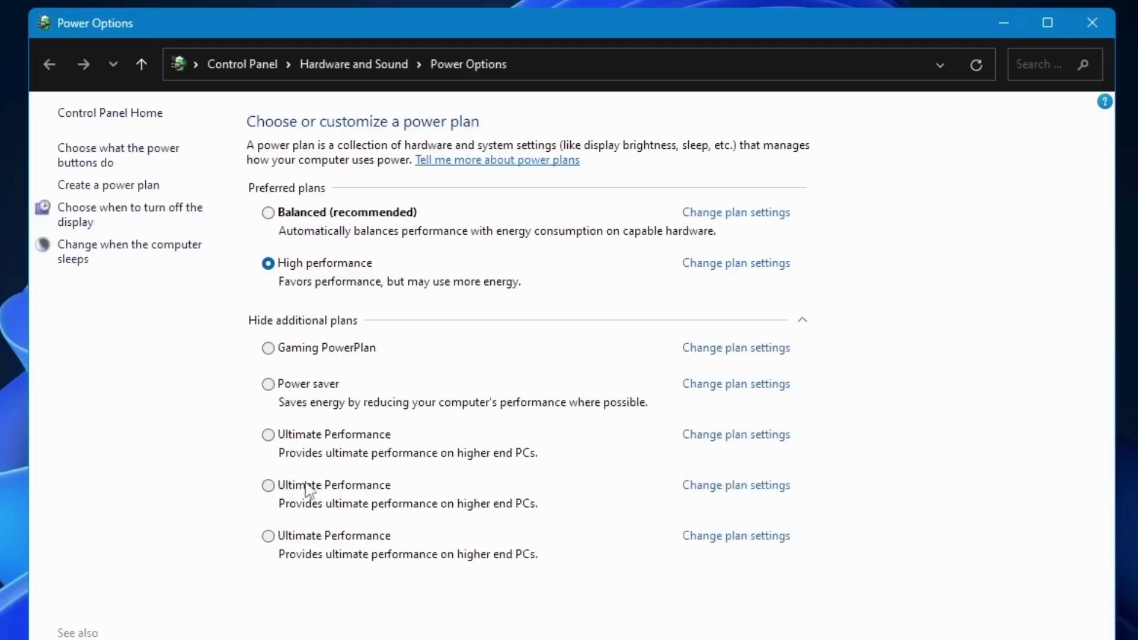
click(793, 323)
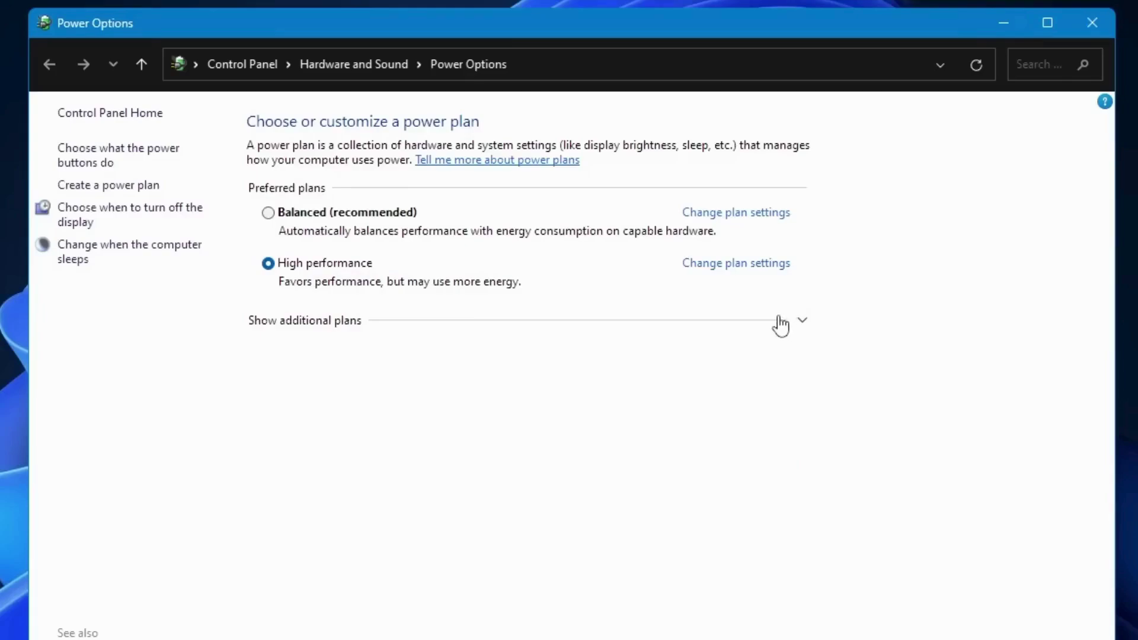
click(788, 323)
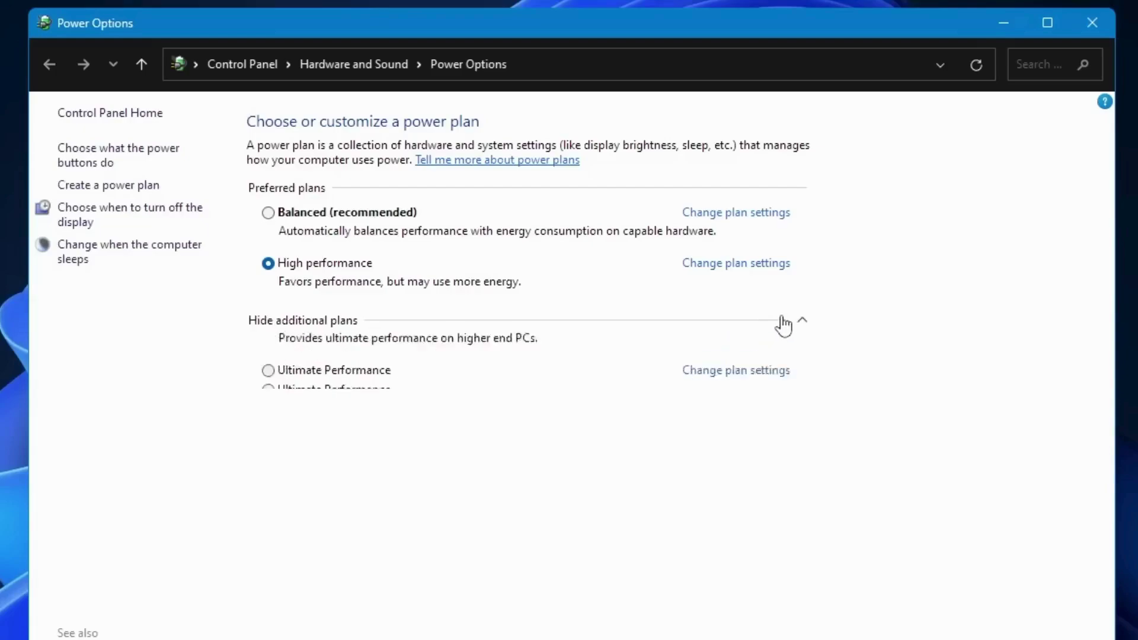
click(300, 390)
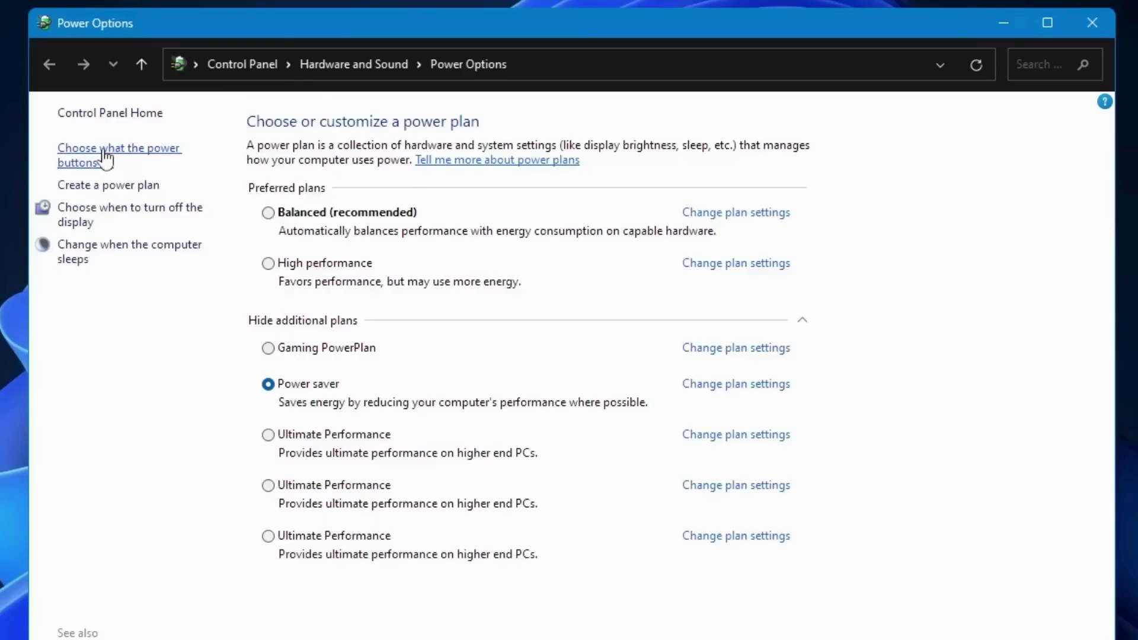
click(133, 150)
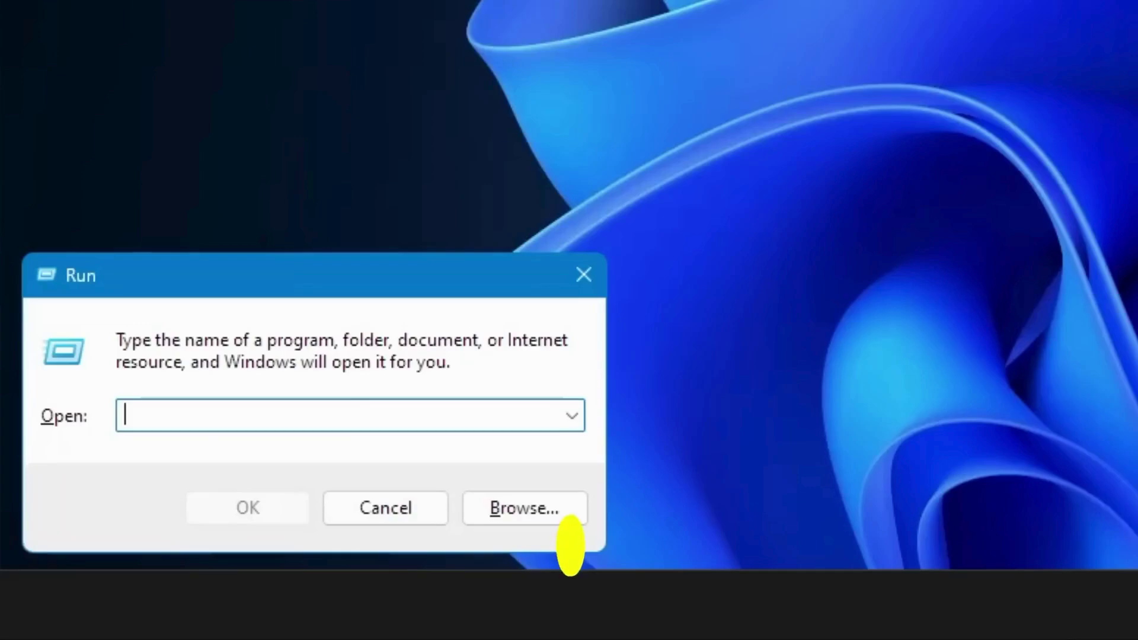
Launch Steps Recorder by running psr and move its window higher on the desktop
text(ps)
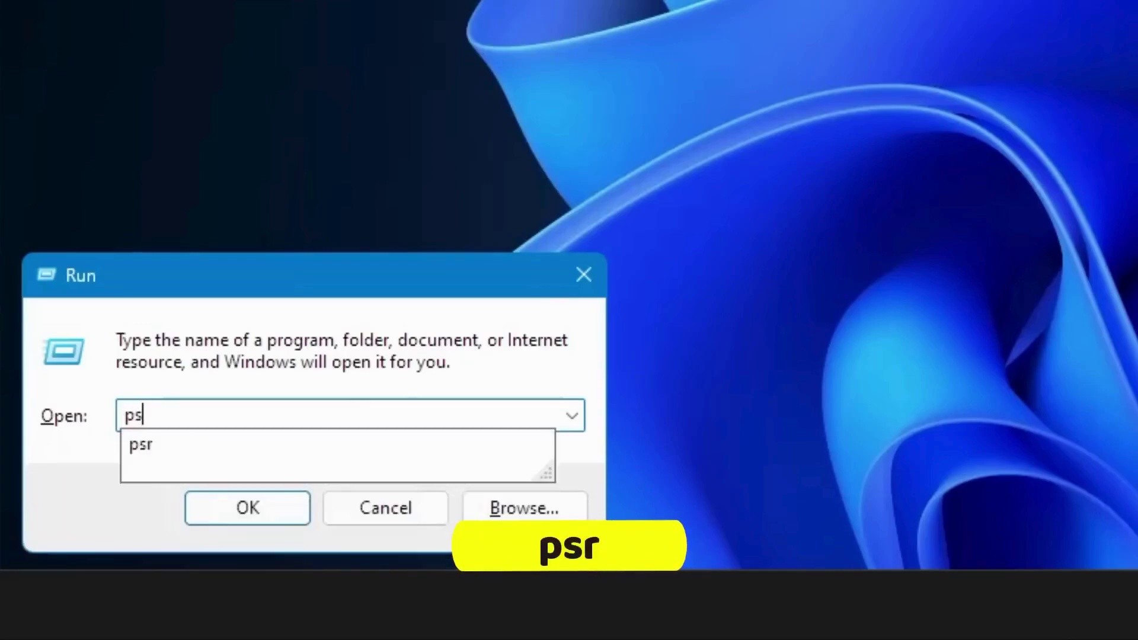
text(r)
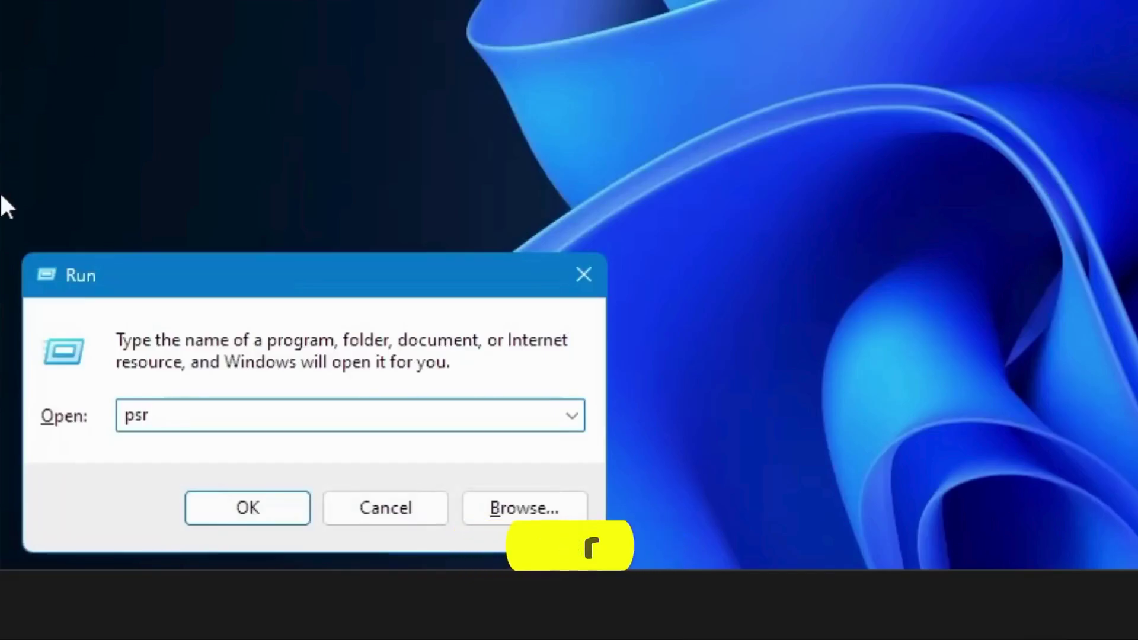
click(222, 512)
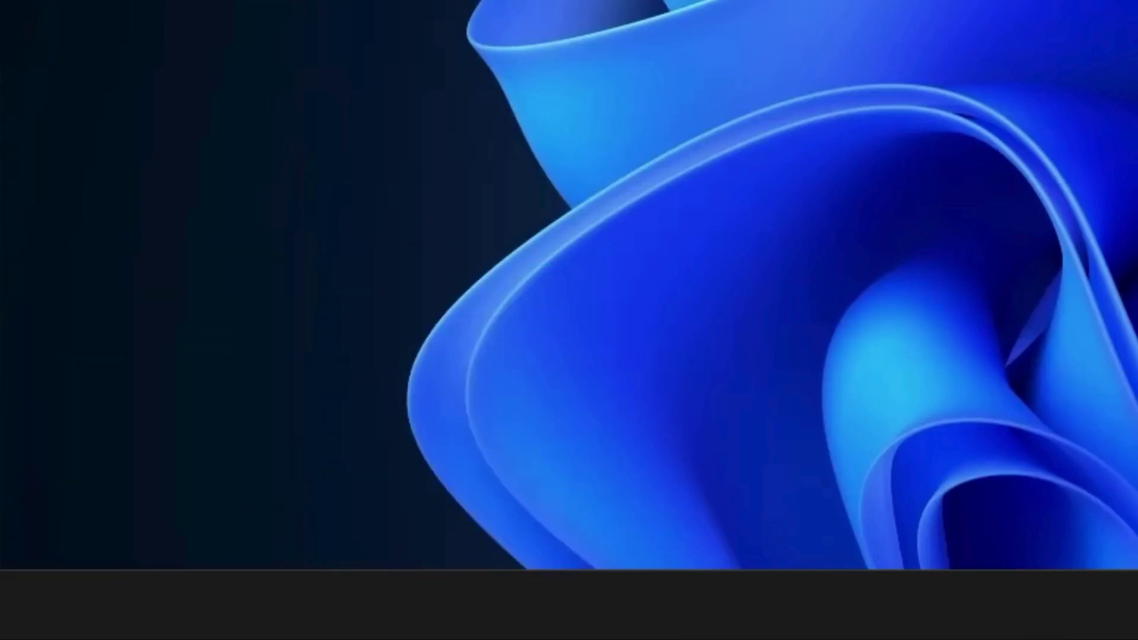
drag(544, 371, 550, 336)
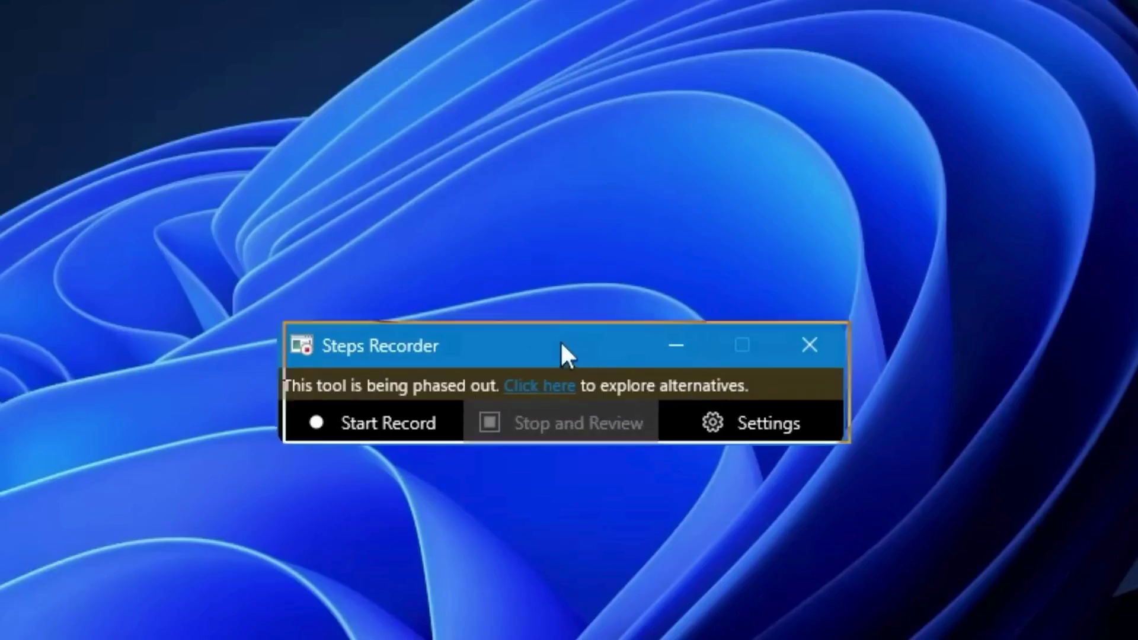
drag(562, 351, 563, 304)
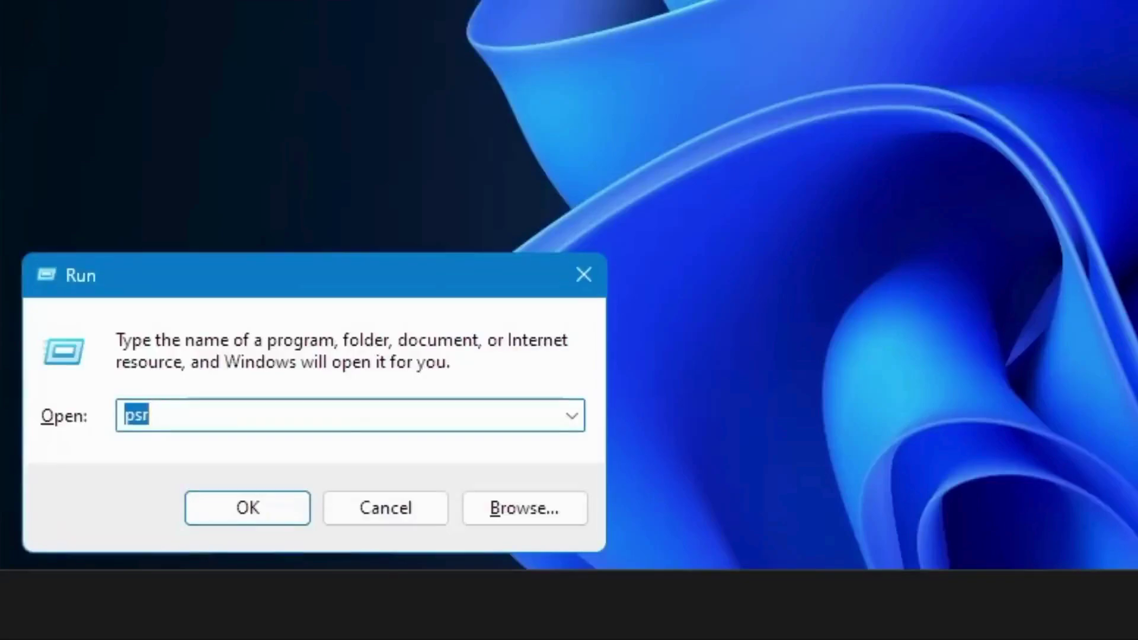
Run winver to display the Windows version information
text(w)
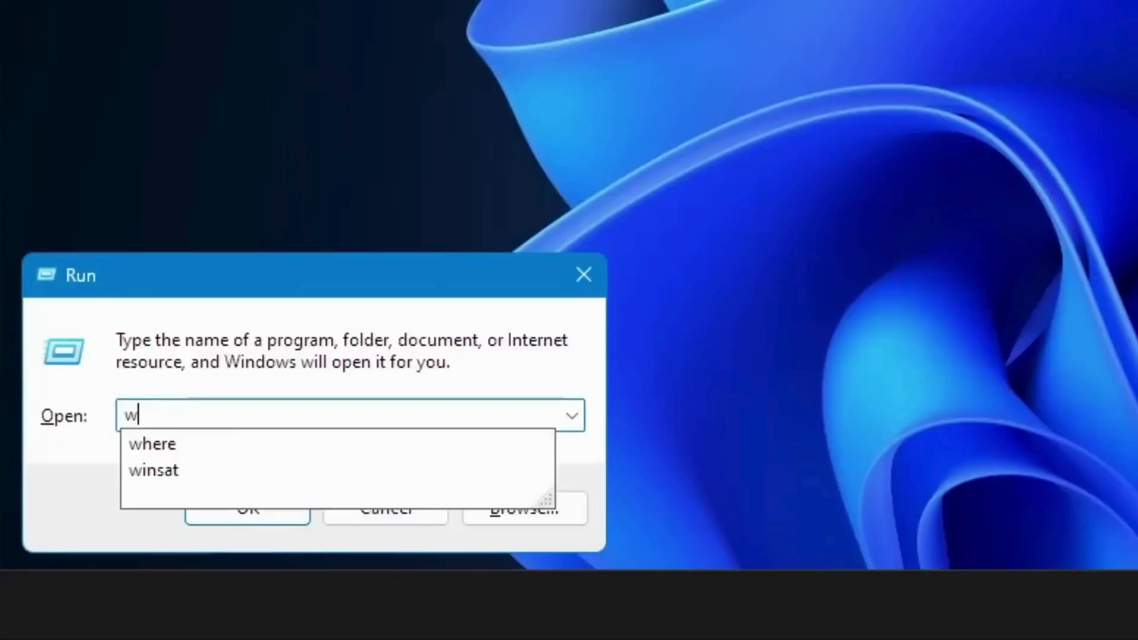
text(inver)
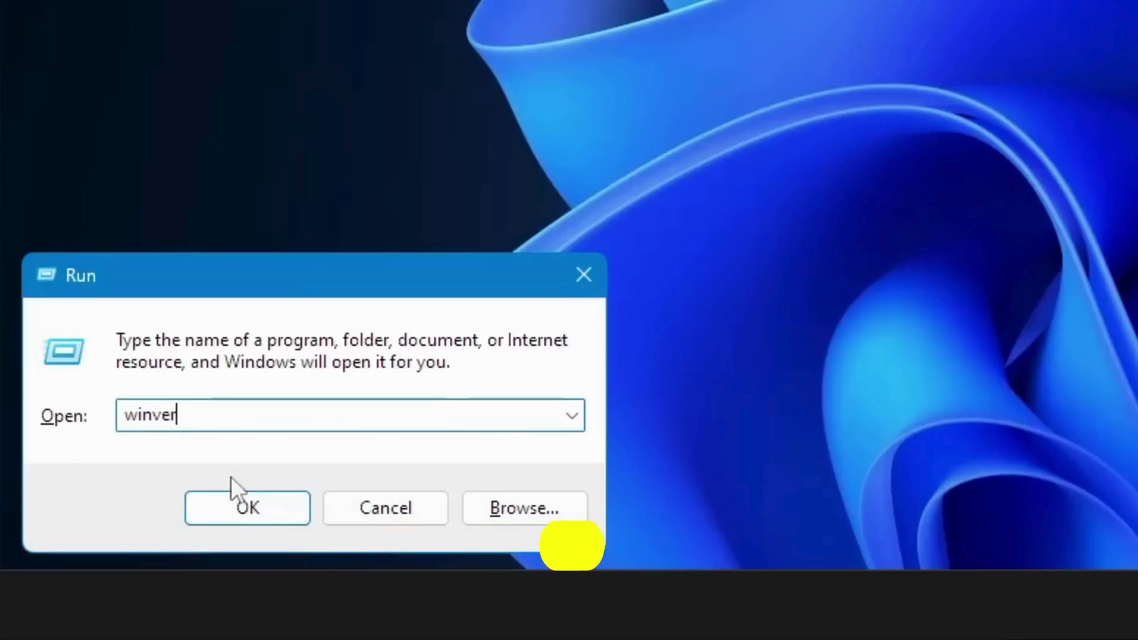
click(246, 508)
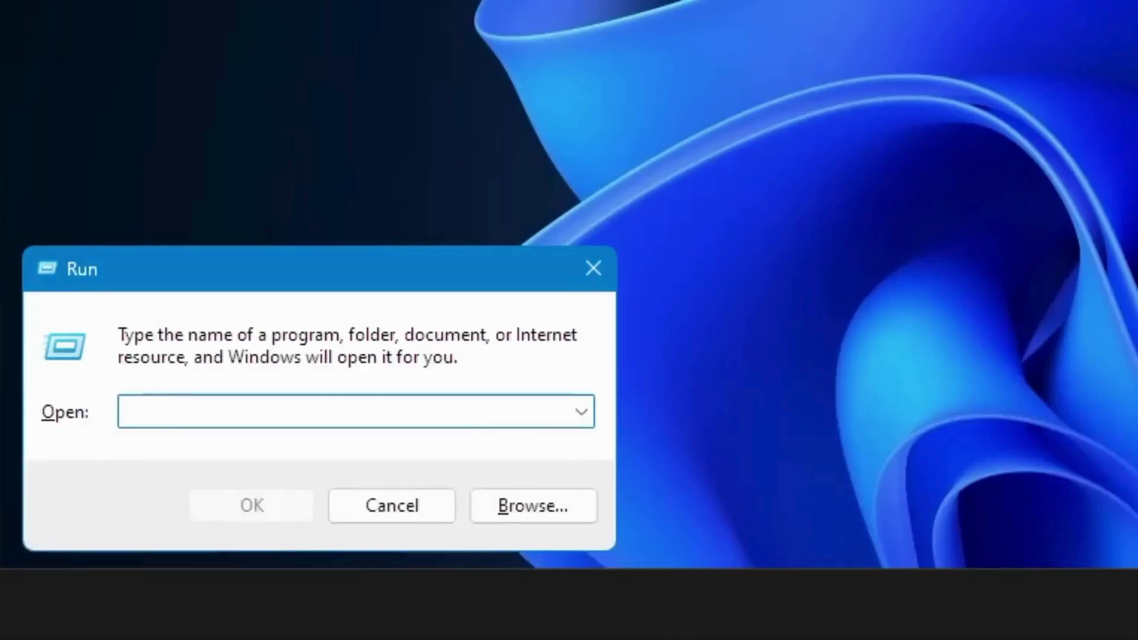
Launch Network Connections by running ncpa.cpl and reposition its window slightly on the desktop
text(ncpa)
key(Down)
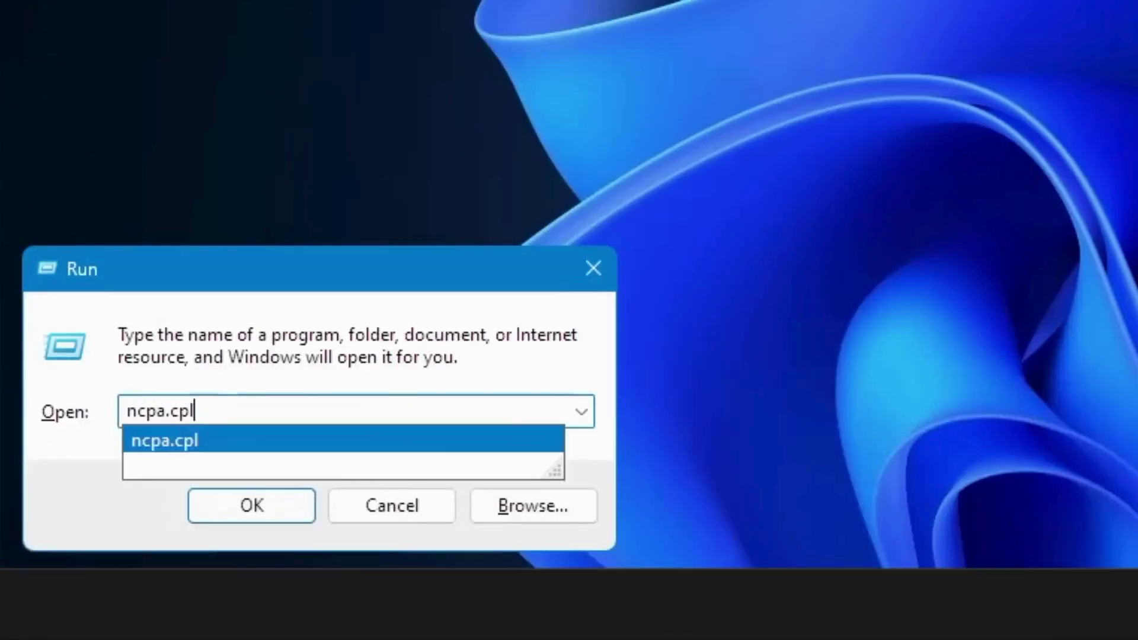
click(225, 396)
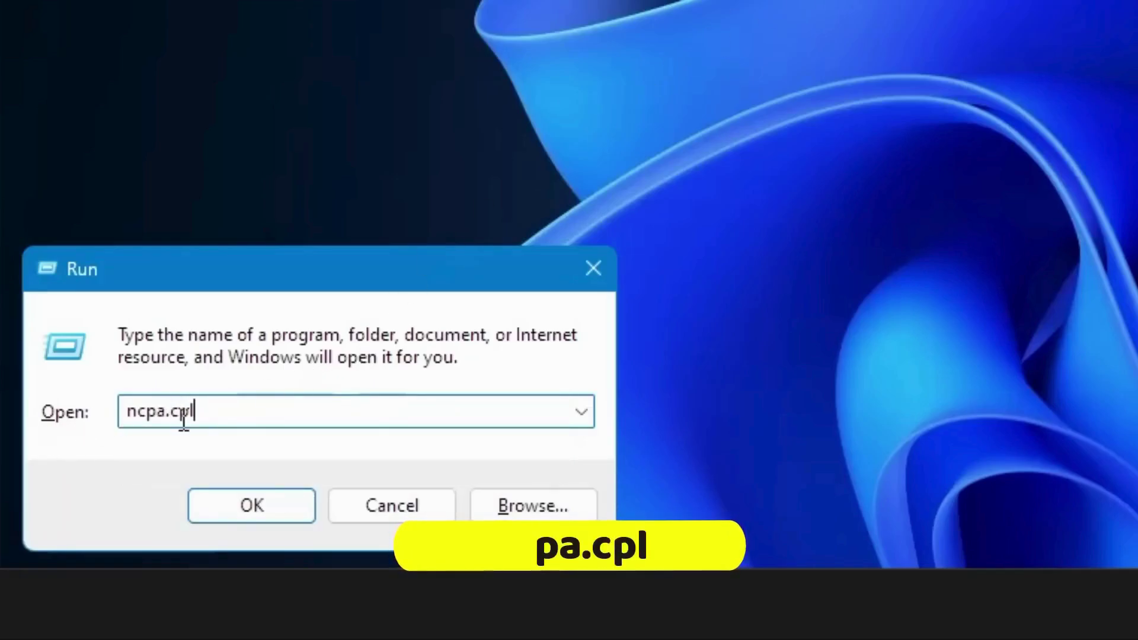
click(268, 506)
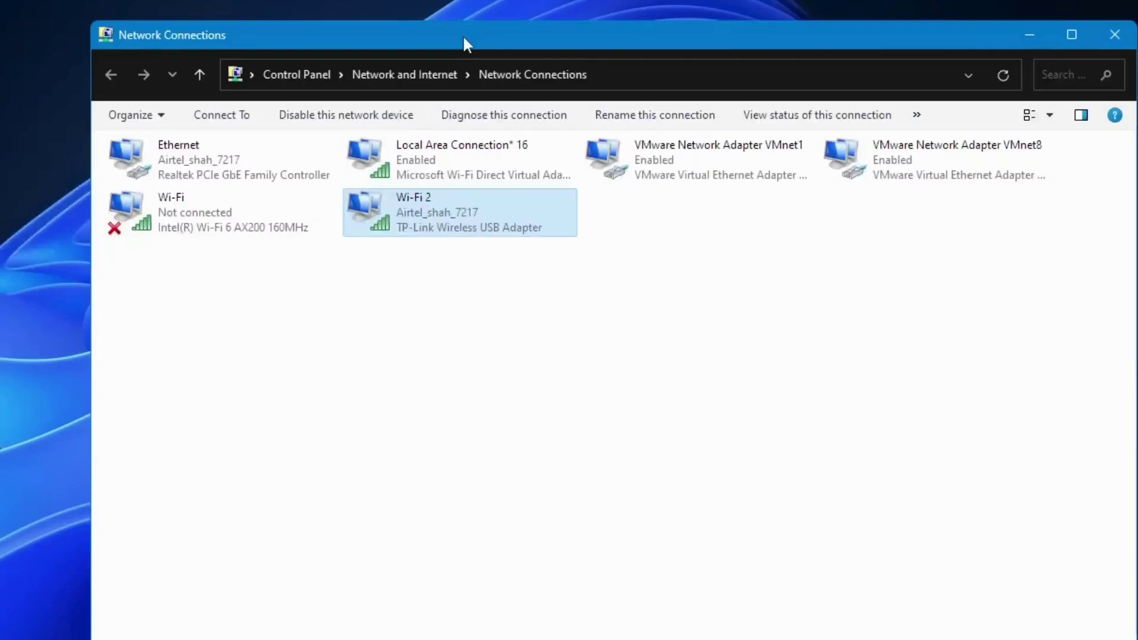
drag(464, 42, 424, 41)
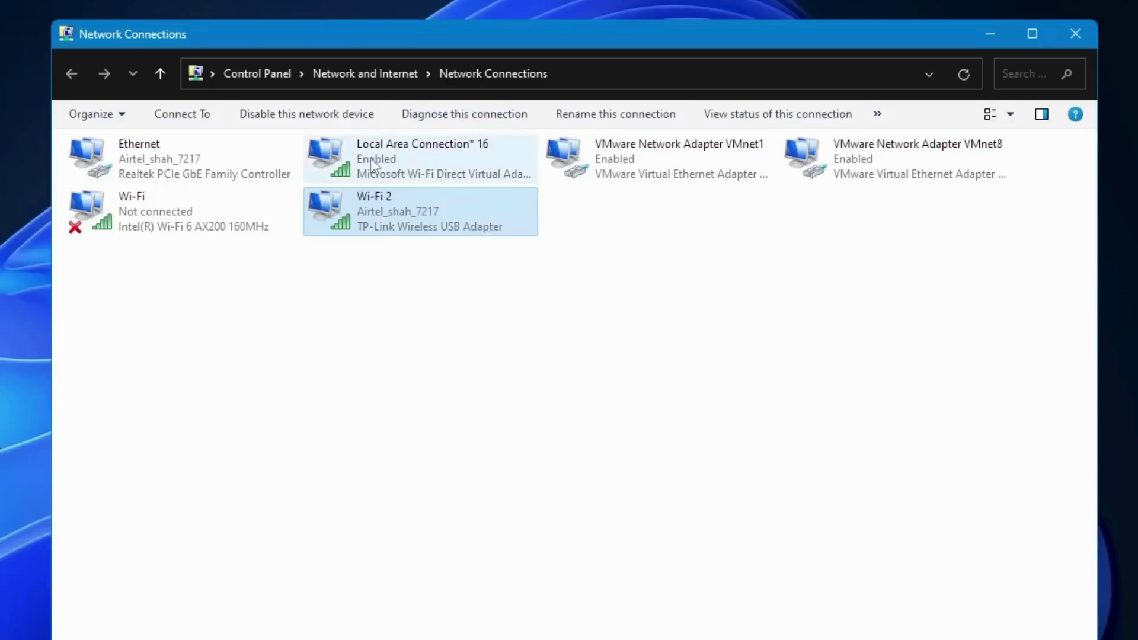
View the Internet Protocol Version 4 (TCP/IPv4) properties of the Wi-Fi 2 connection and dismiss them without changes
right_click(377, 201)
click(446, 400)
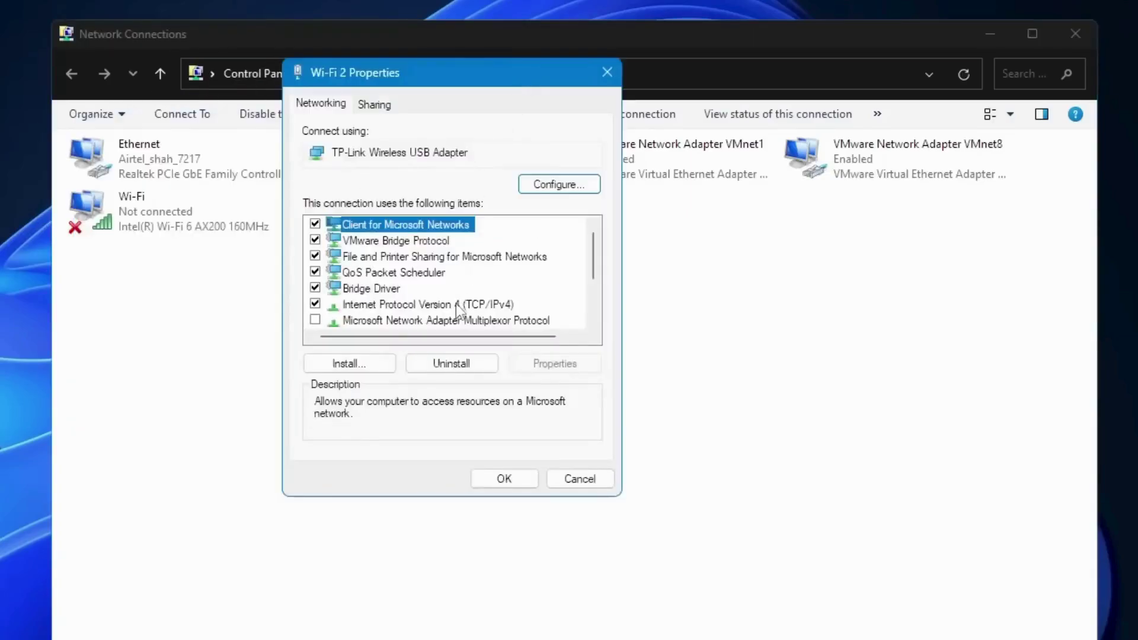
double_click(457, 306)
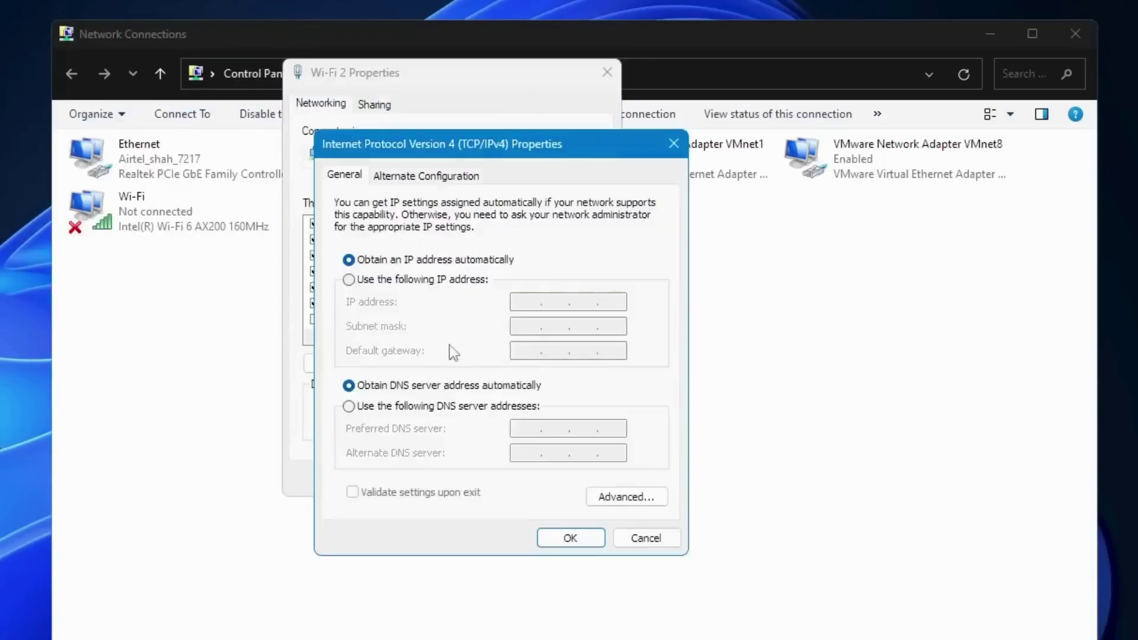
click(646, 537)
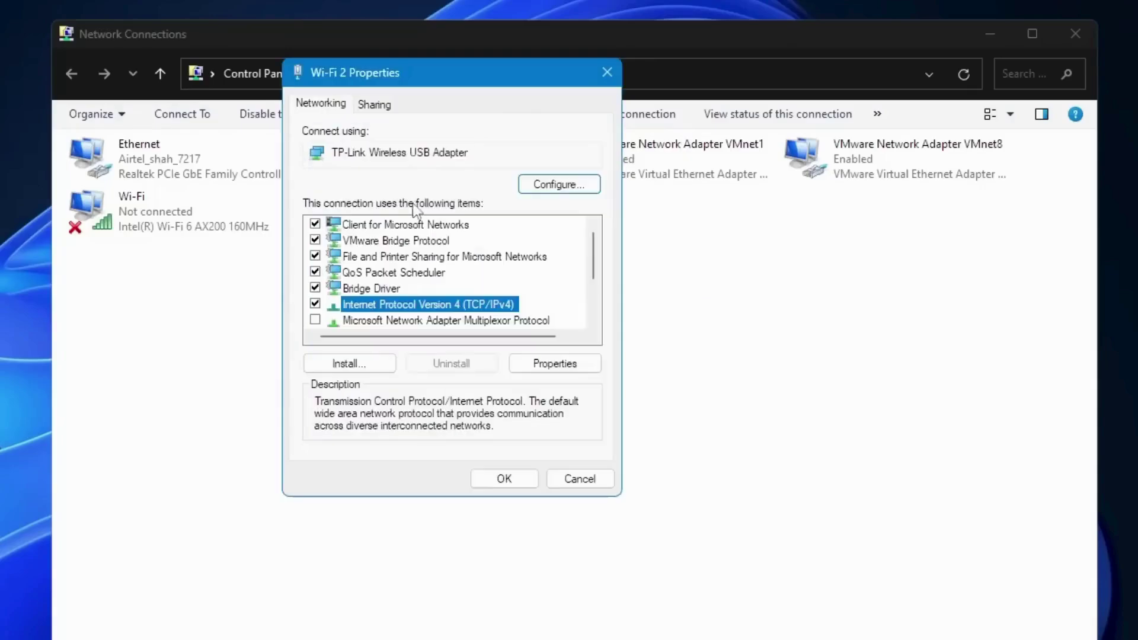
Review the Bandwidth and Wireless Mode settings in the TP-Link Wireless USB Adapter's advanced properties and close them without changes
click(548, 187)
click(544, 407)
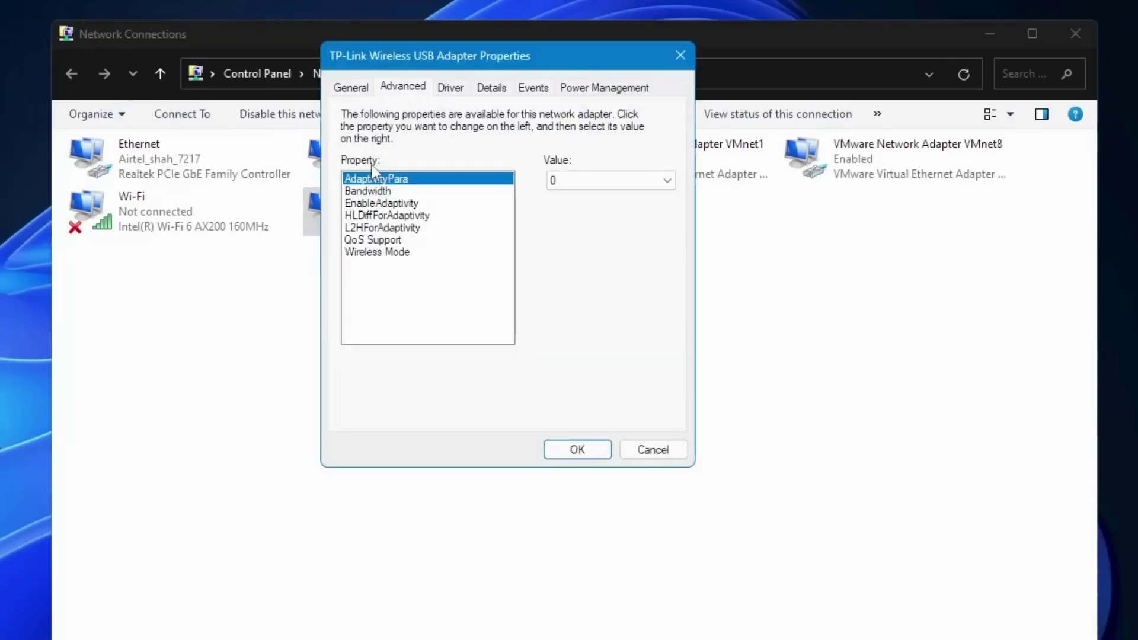
click(376, 192)
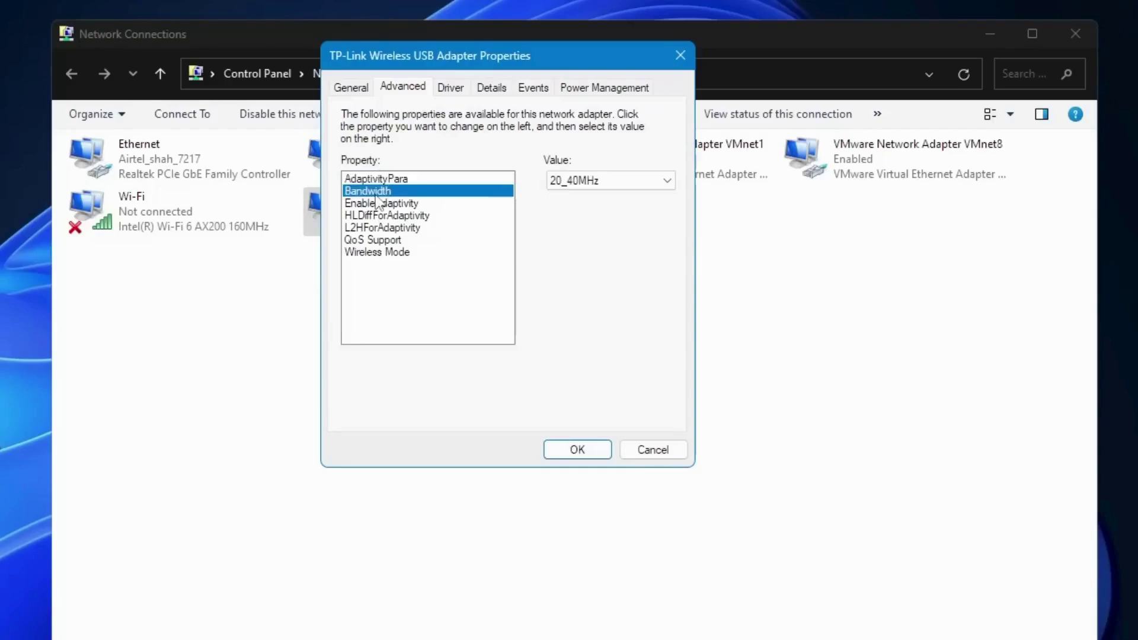
click(371, 253)
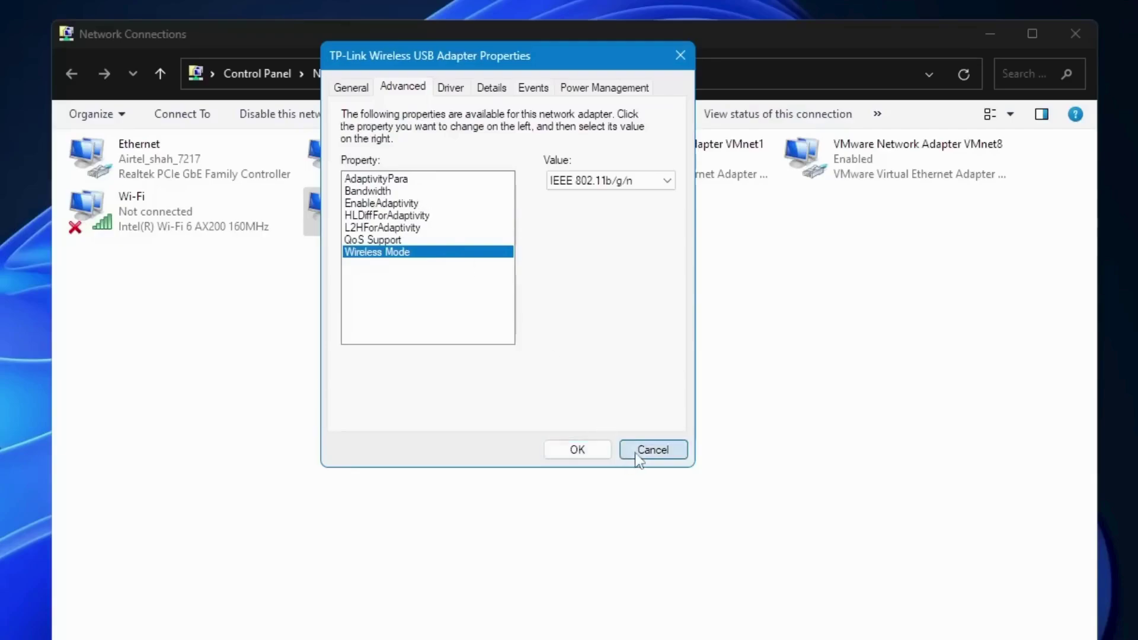
click(652, 450)
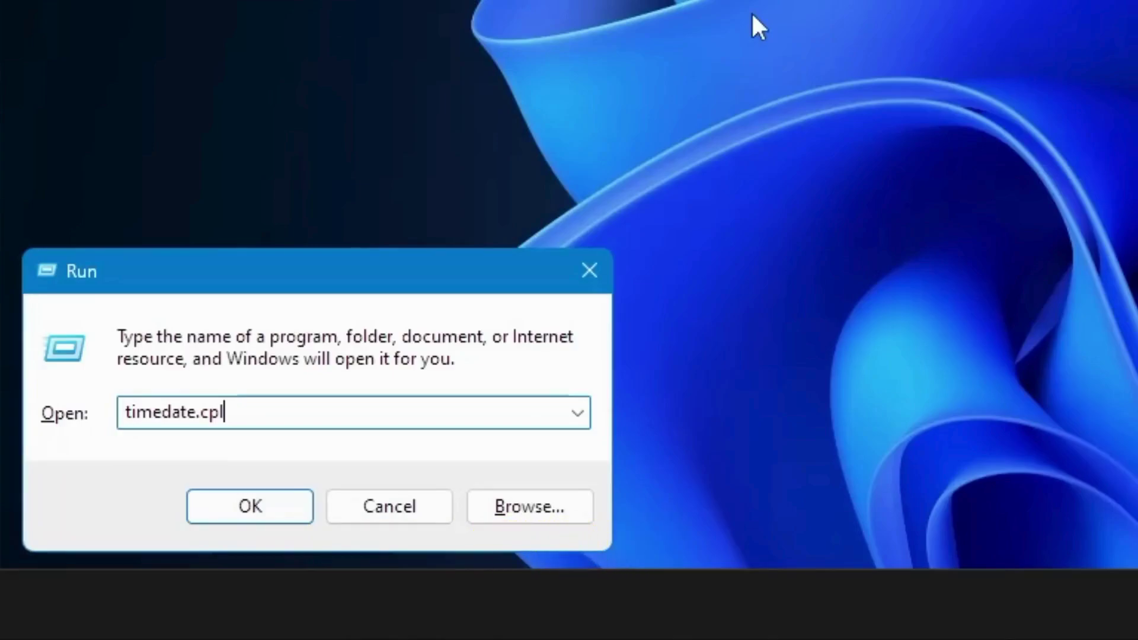
Launch Date and Time by running timedate.cpl and review its additional clocks and internet time settings
click(269, 521)
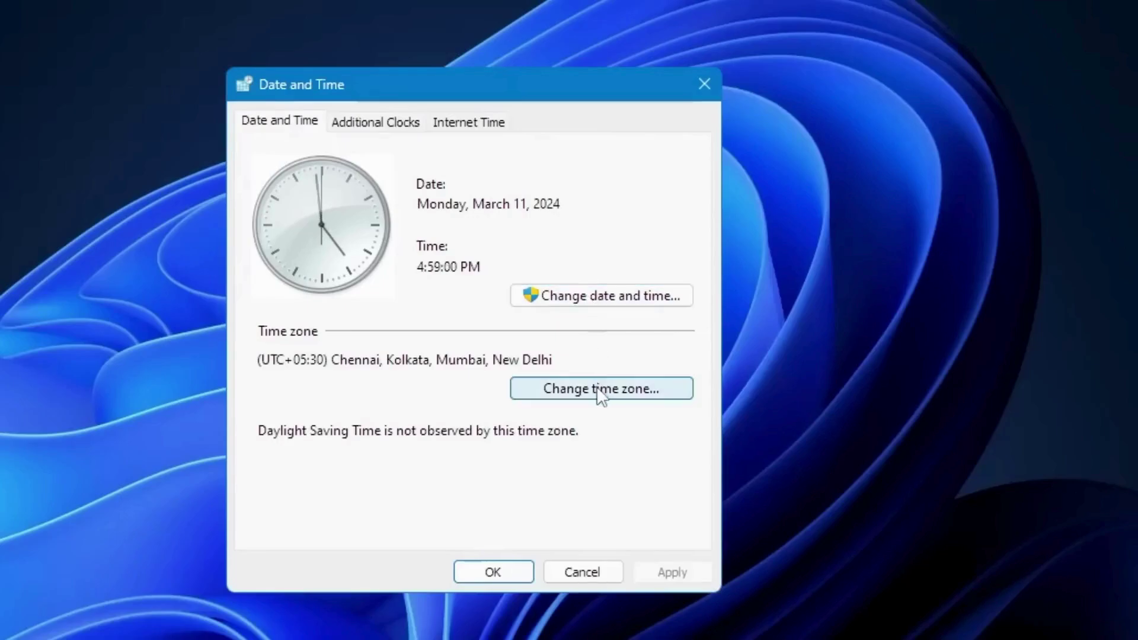
click(384, 124)
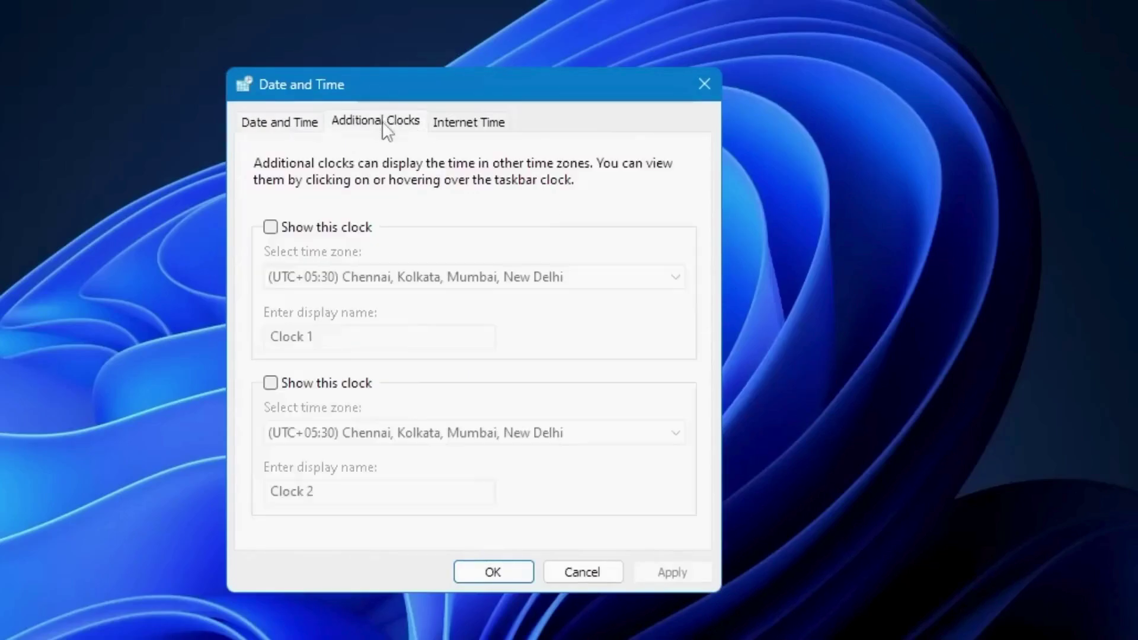
click(474, 131)
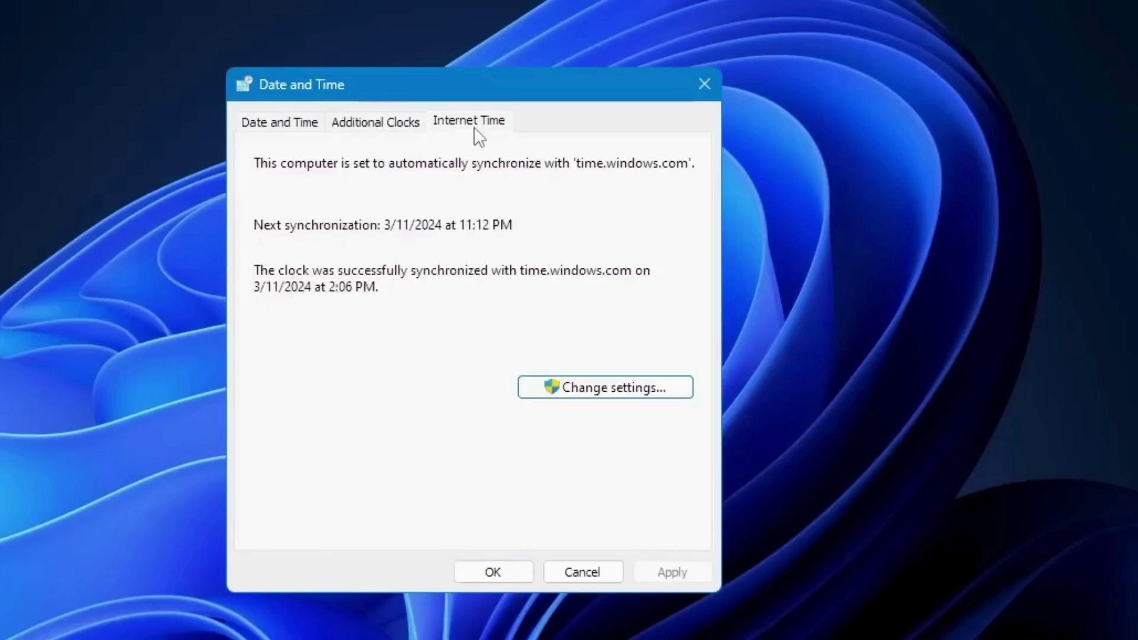
click(281, 123)
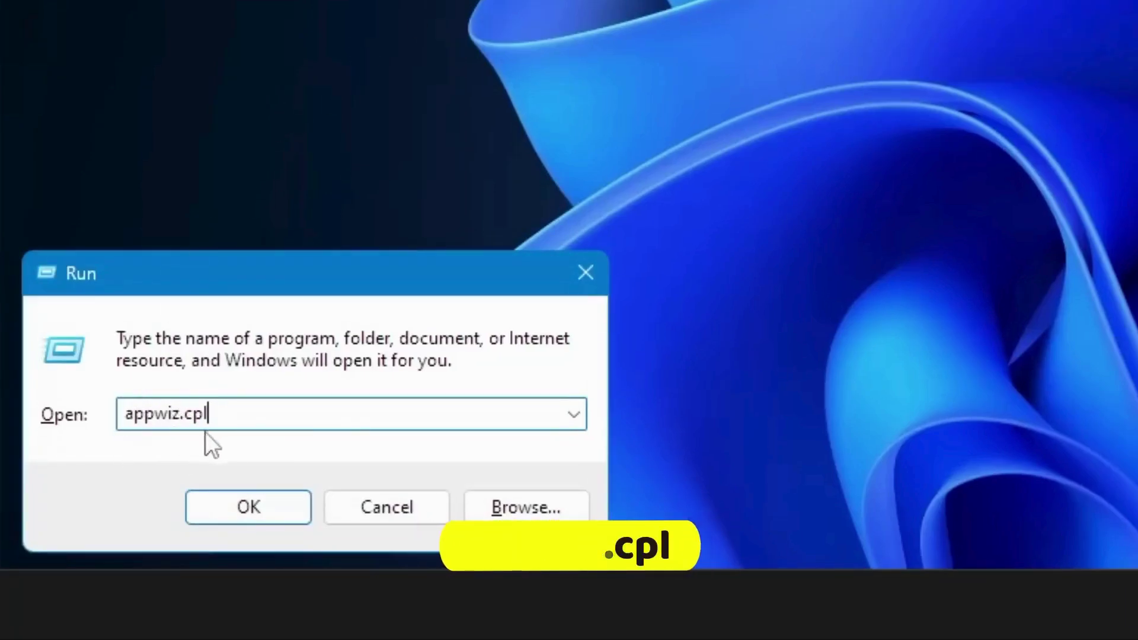
Launch Programs and Features by running appwiz.cpl and try to uninstall Audacity 3.4.2
click(249, 510)
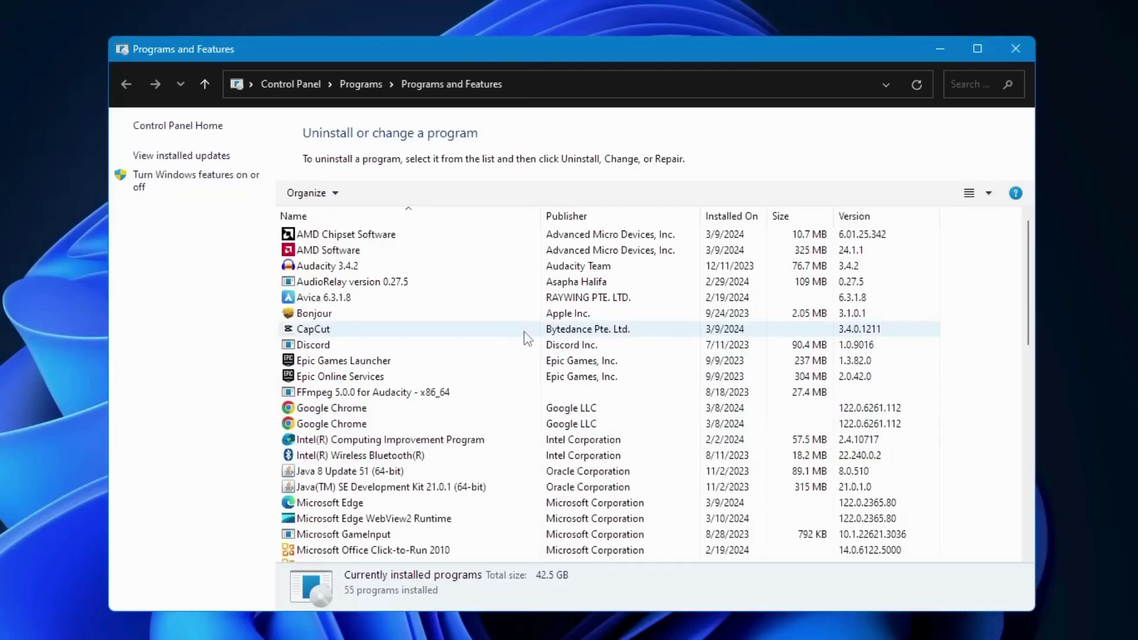
click(369, 270)
right_click(367, 268)
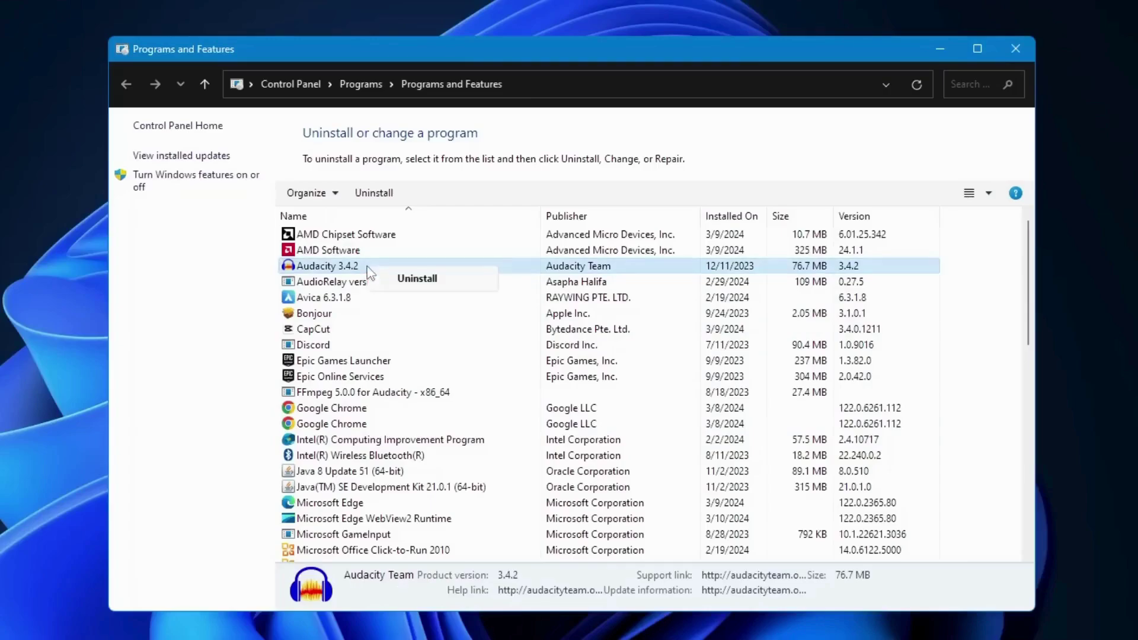
click(418, 280)
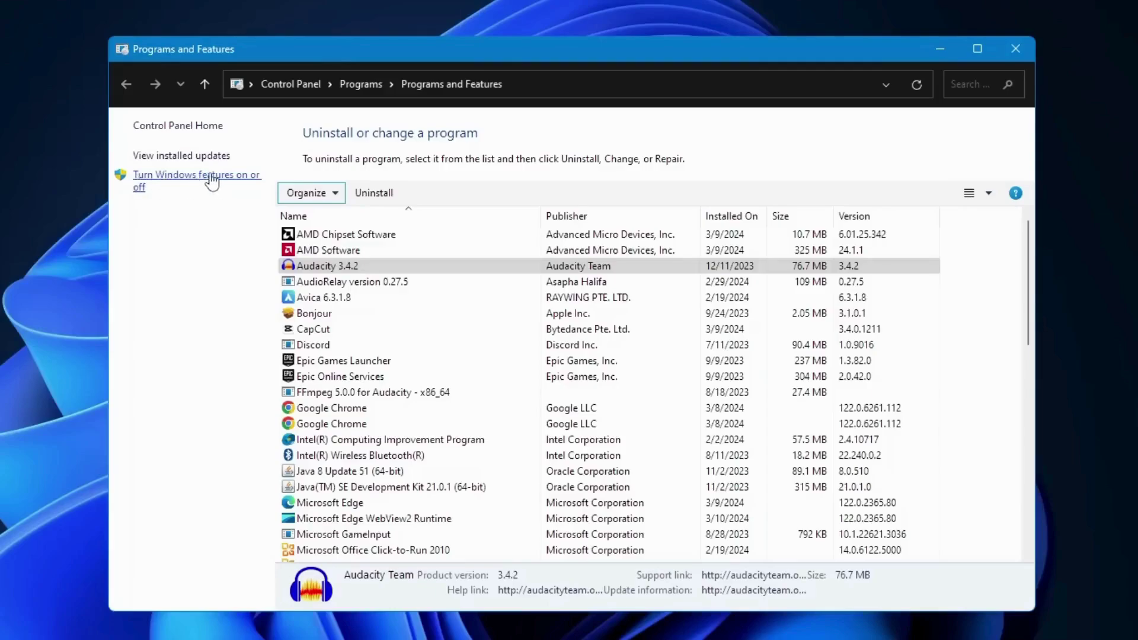
Open the settings for turning Windows features on or off
click(176, 184)
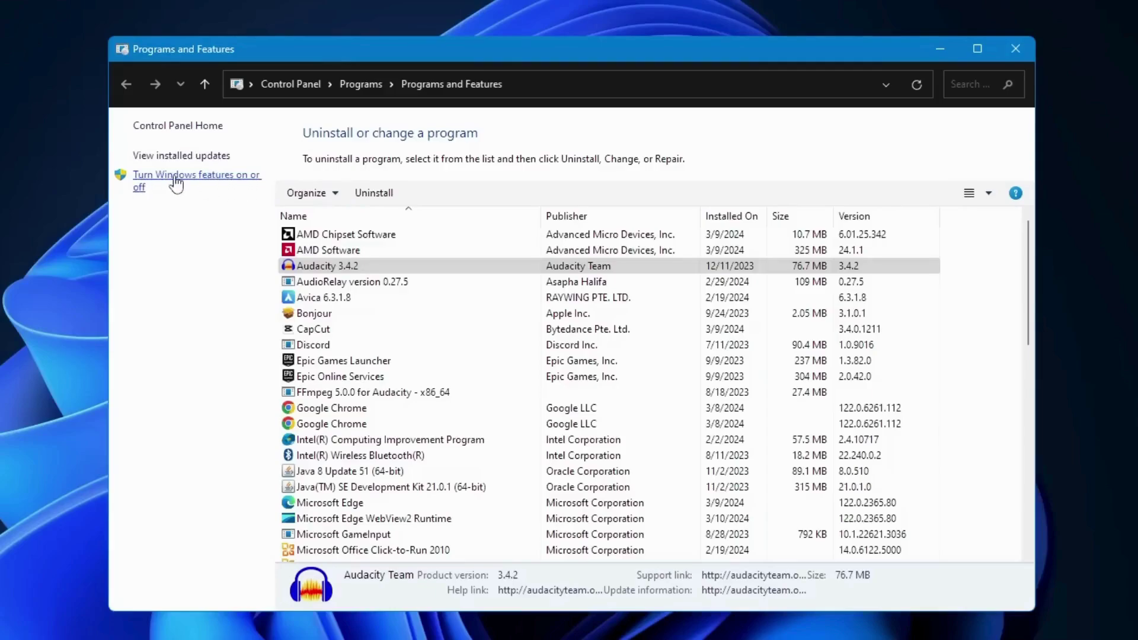